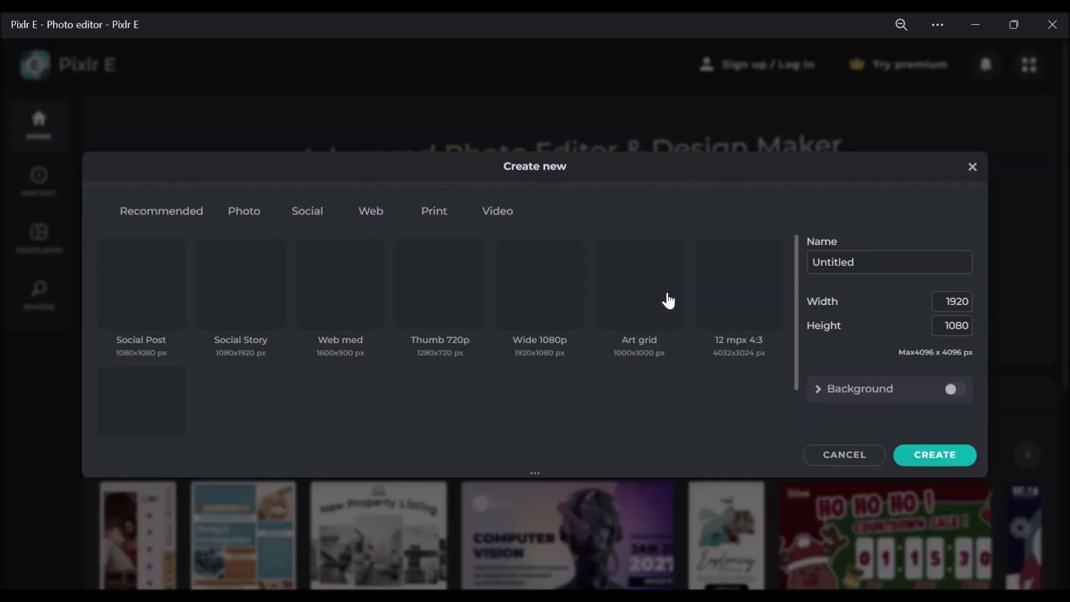
Create a Wide 1080p canvas of 1920 x 1080 px and fill its empty layer with the teal foreground colour.
left_click(550, 303)
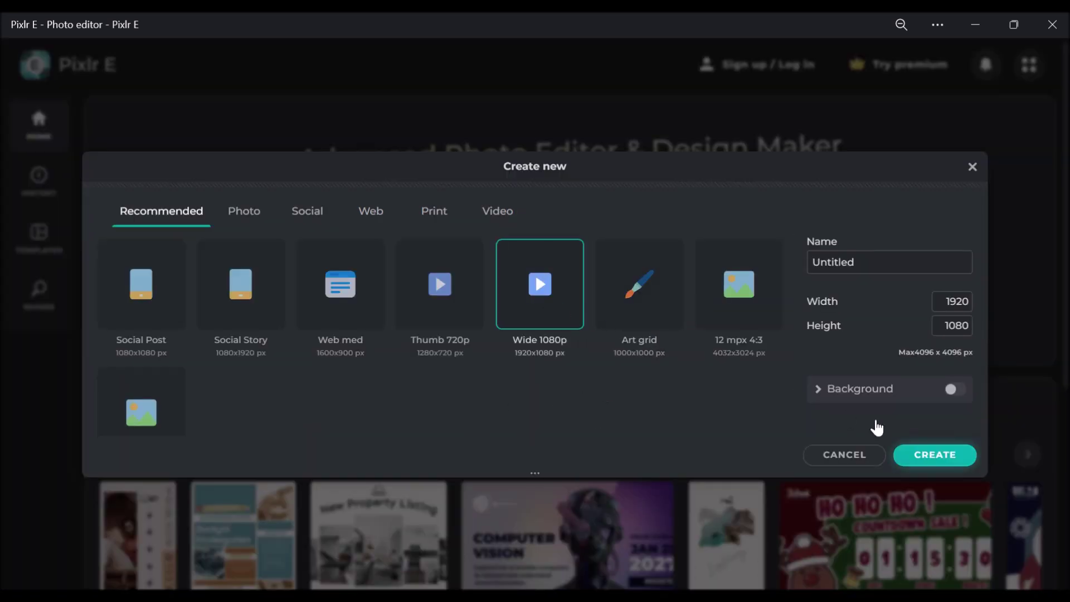
left_click(922, 454)
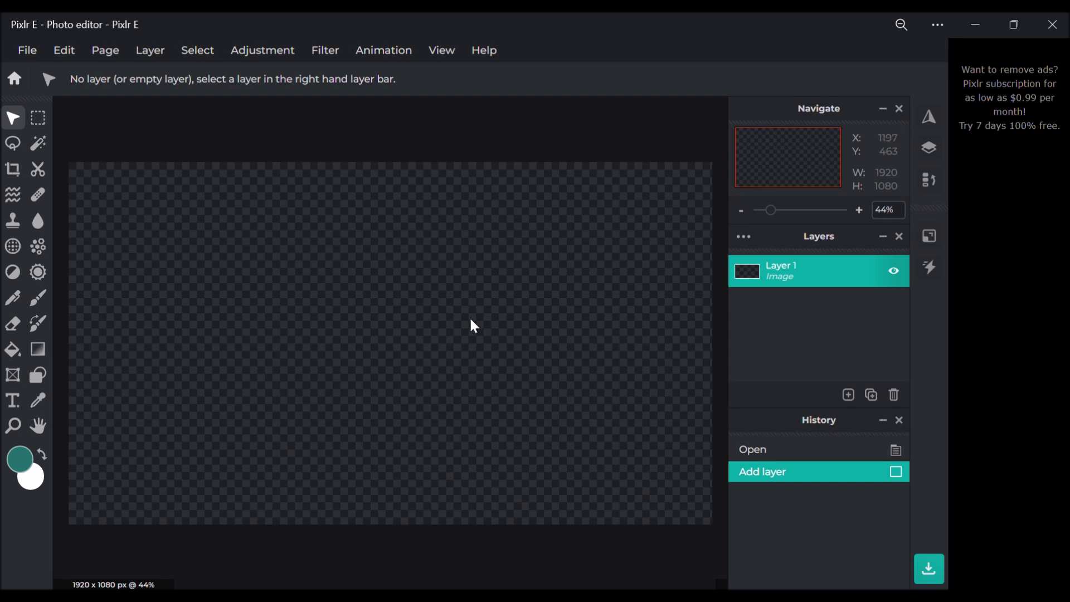
left_click(13, 350)
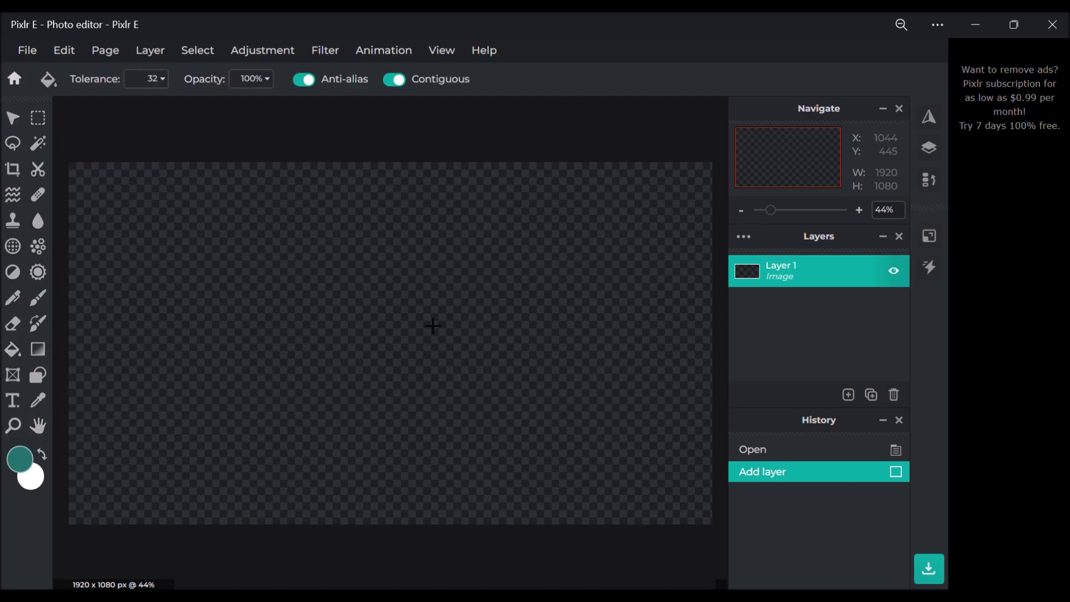
left_click(414, 323)
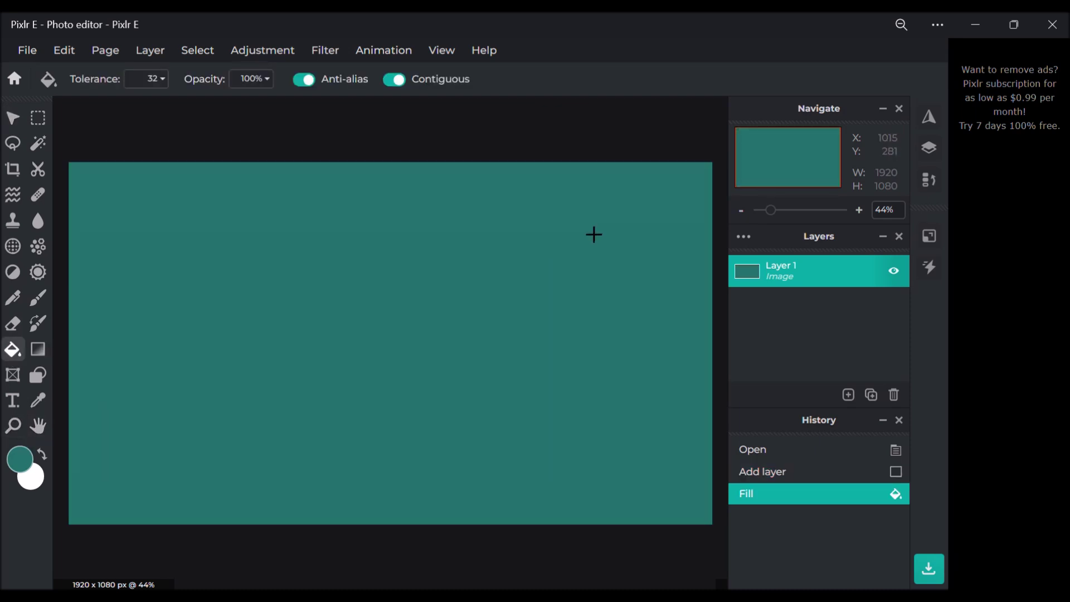
Add orange.png as an image layer and arrange it near the canvas centre at about X 607, Y 145.
left_click(149, 56)
left_click(184, 120)
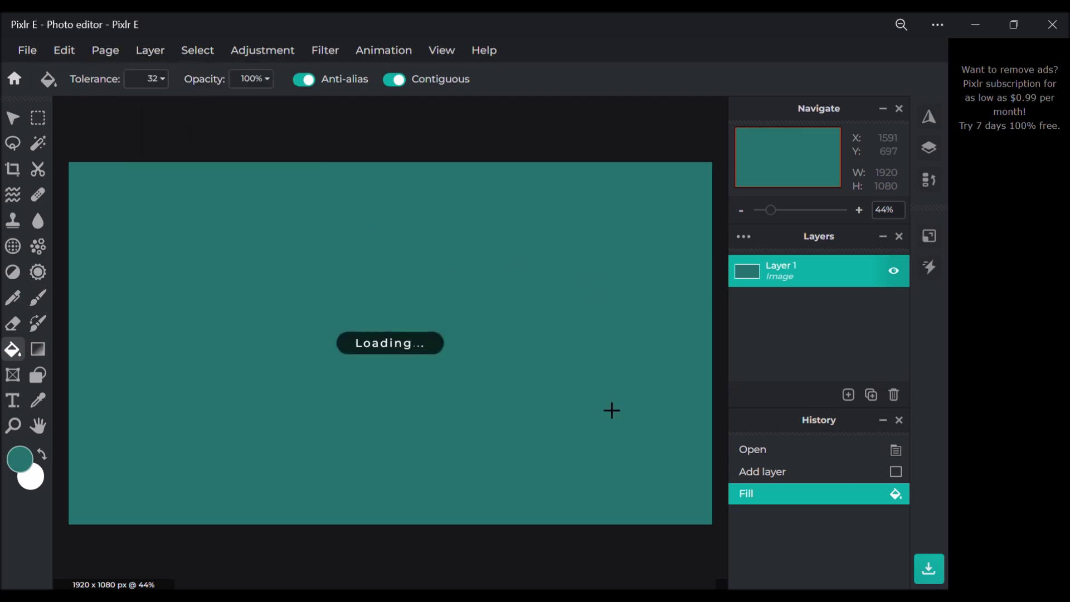
left_click(12, 118)
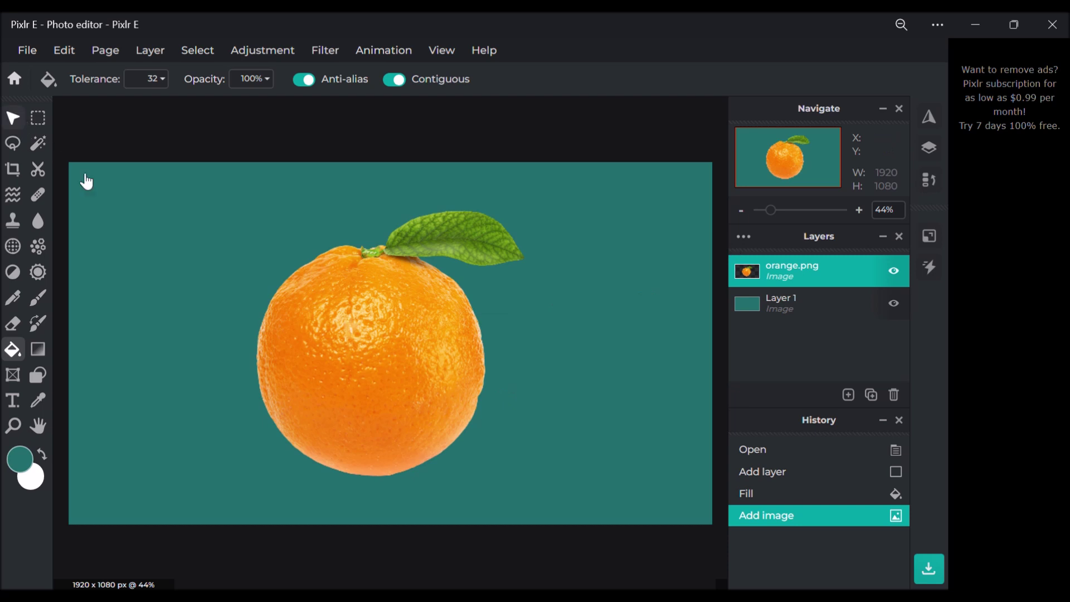
left_click_drag(386, 330, 389, 336)
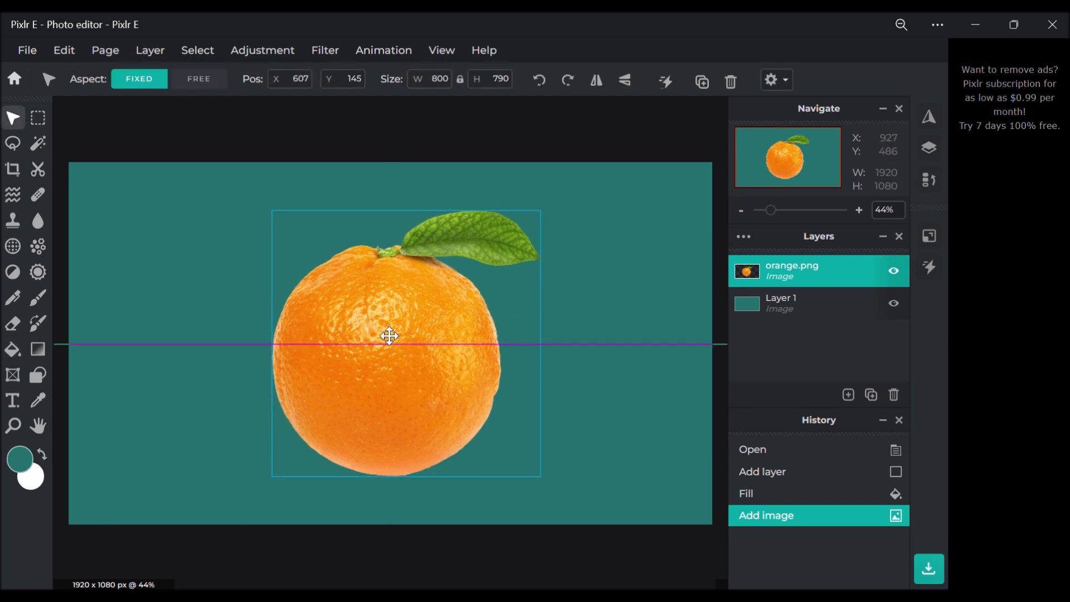
left_click_drag(430, 372, 431, 372)
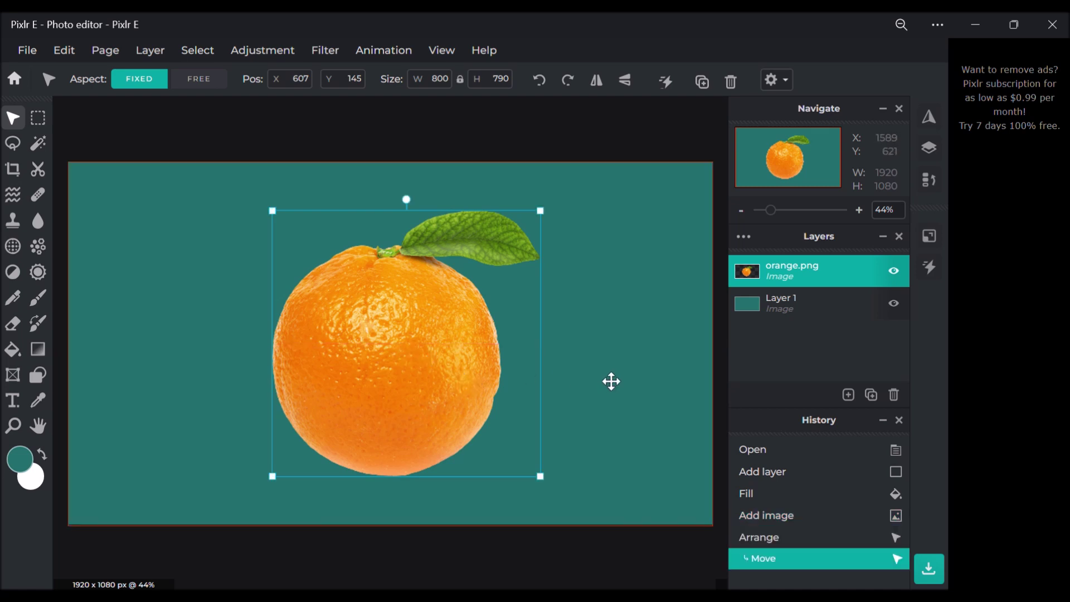
Duplicate the orange.png layer and hide the original beneath the copy.
left_click(907, 311)
left_click(843, 266)
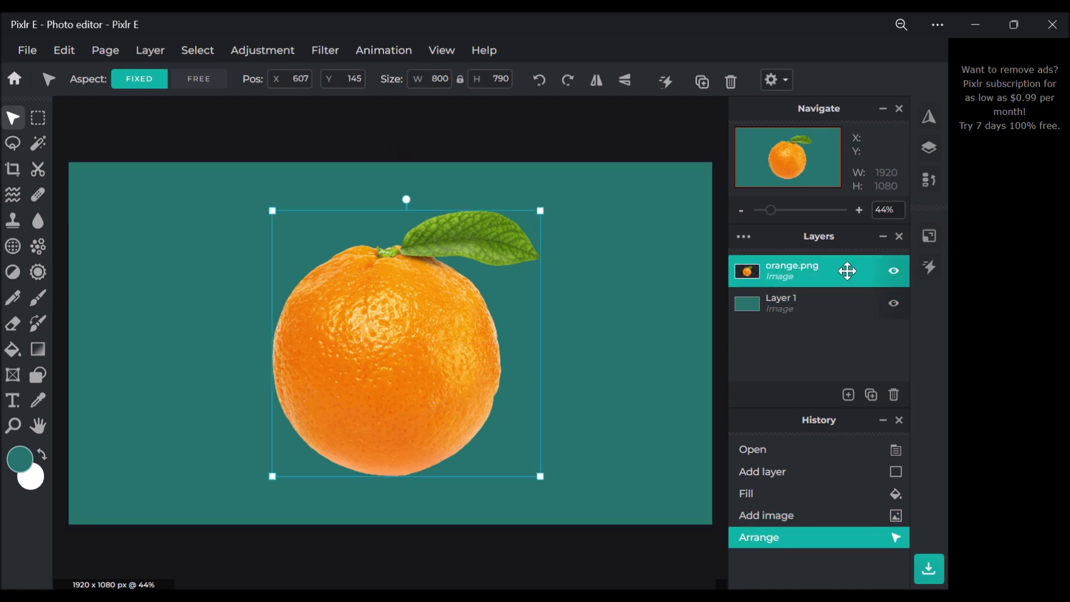
left_click(873, 396)
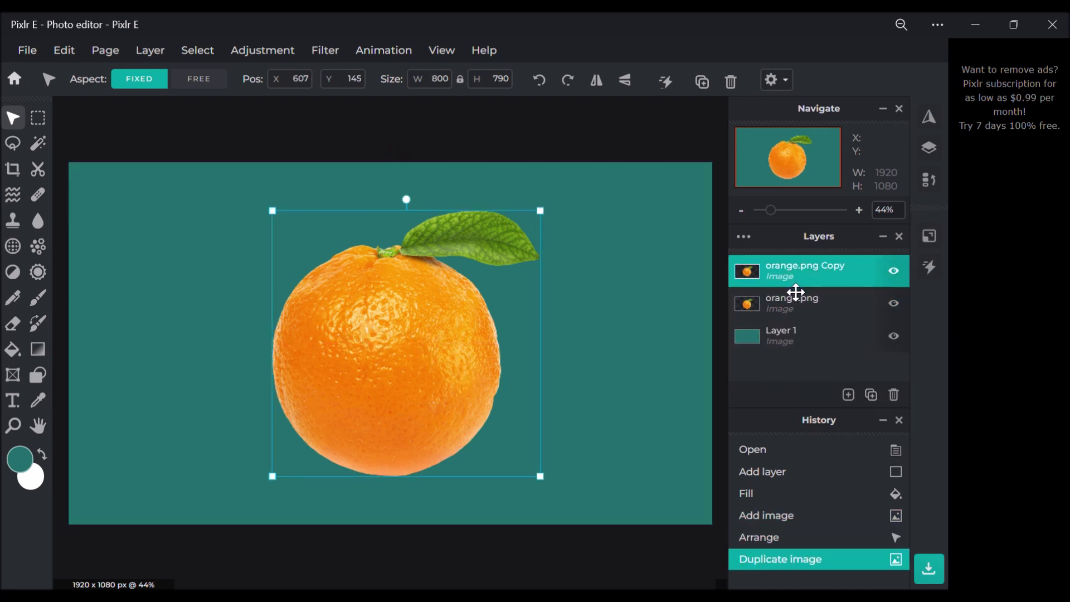
left_click(895, 303)
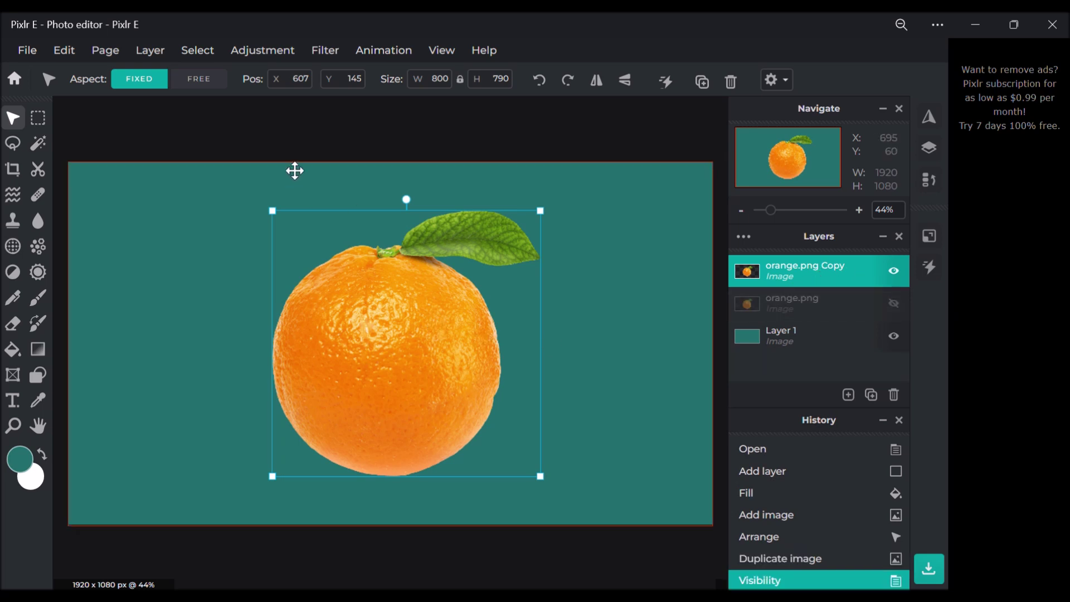
Desaturate the orange.png Copy layer and set its blend mode to Screen.
left_click(261, 51)
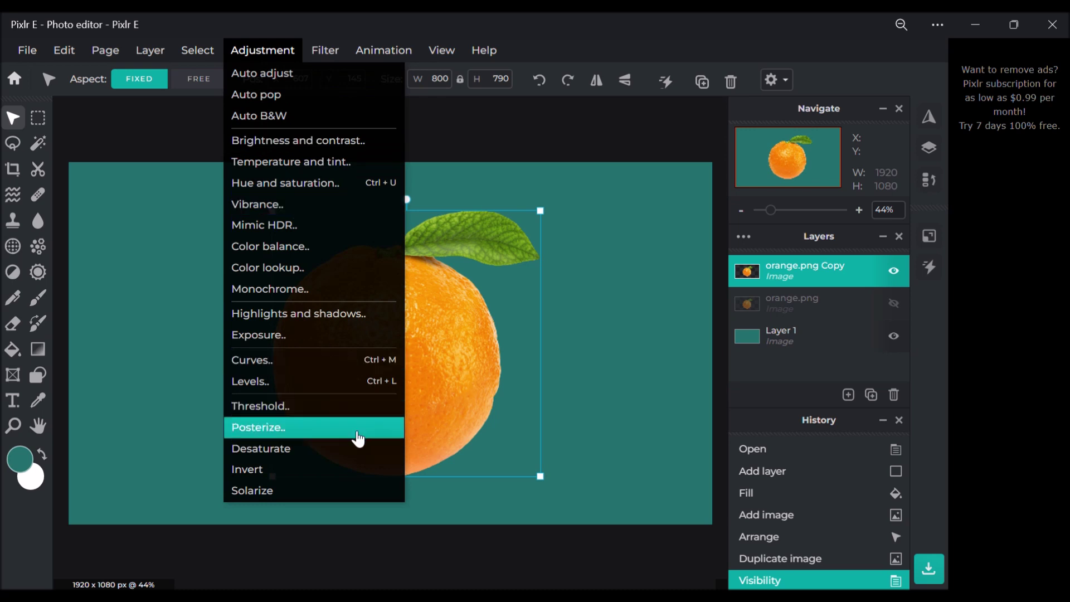
left_click(374, 455)
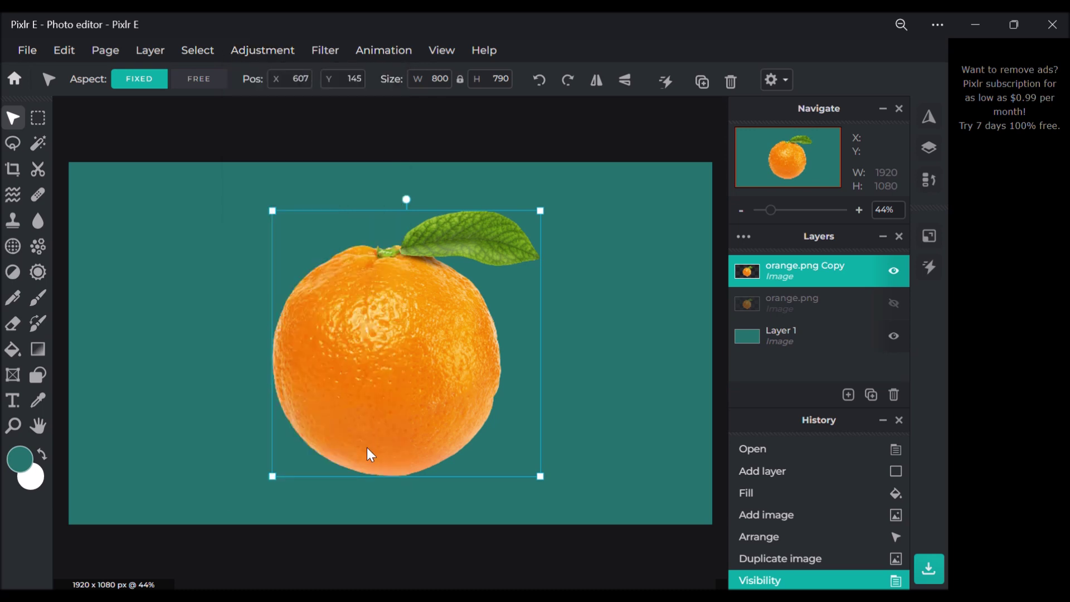
left_click(744, 237)
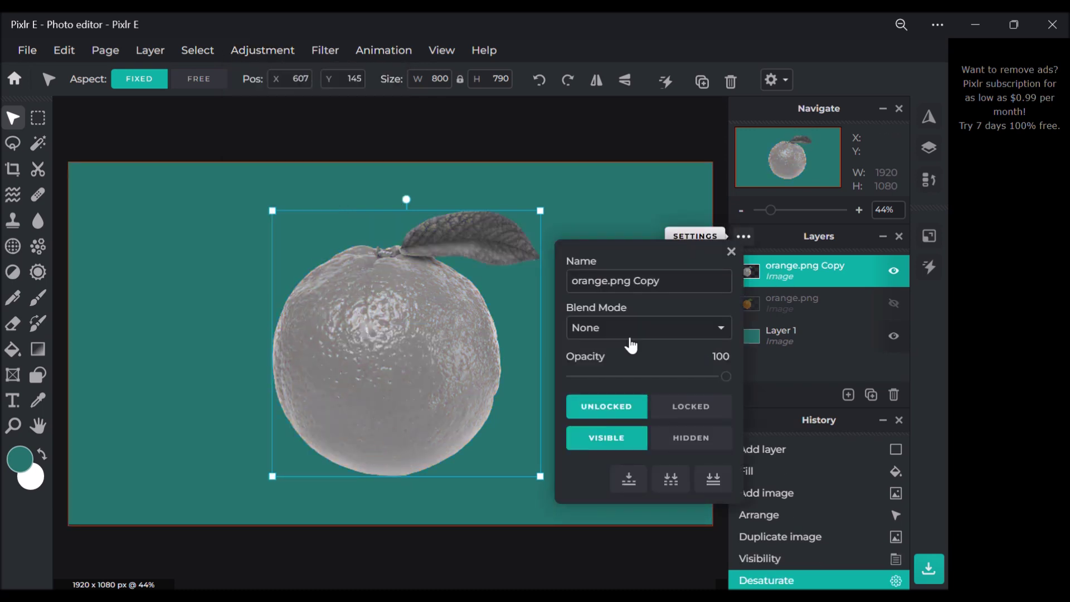
left_click(633, 381)
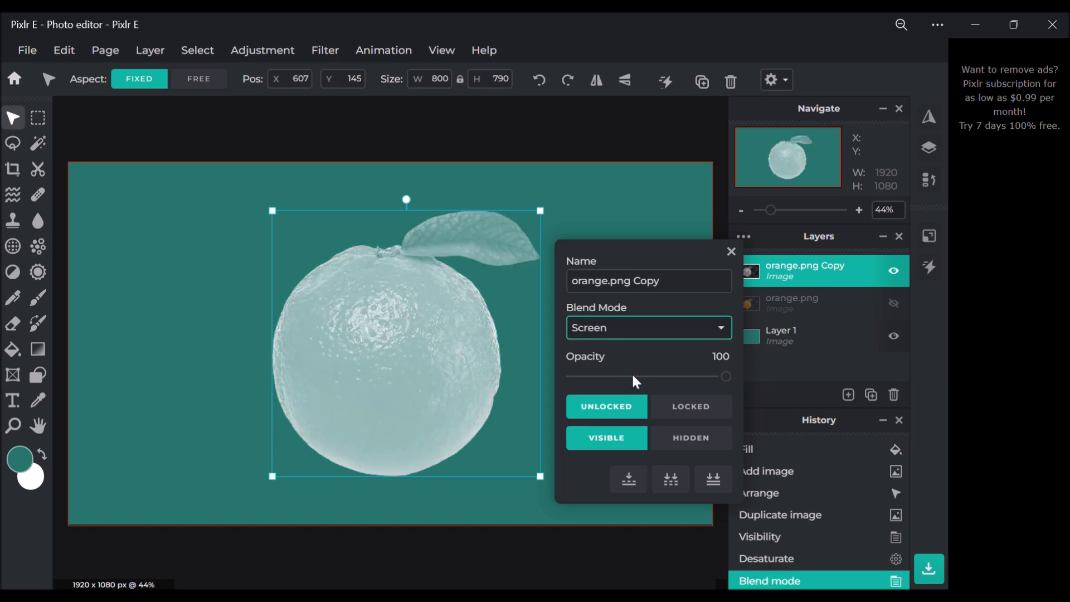
left_click(731, 252)
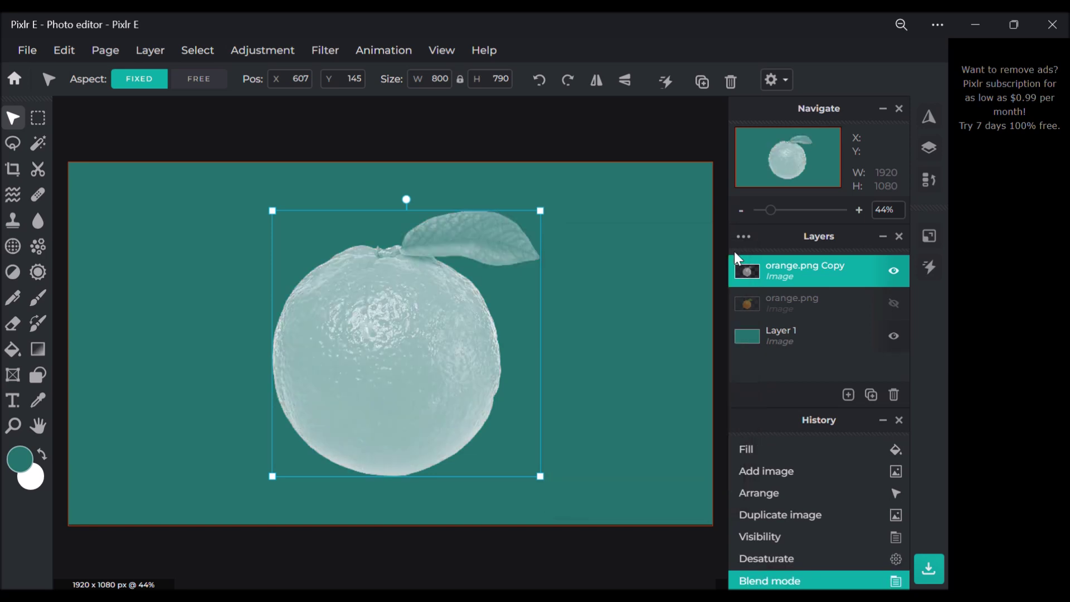
Apply Levels to the orange copy with input black at 97, midtones at 1.2 and white at 255.
left_click(266, 58)
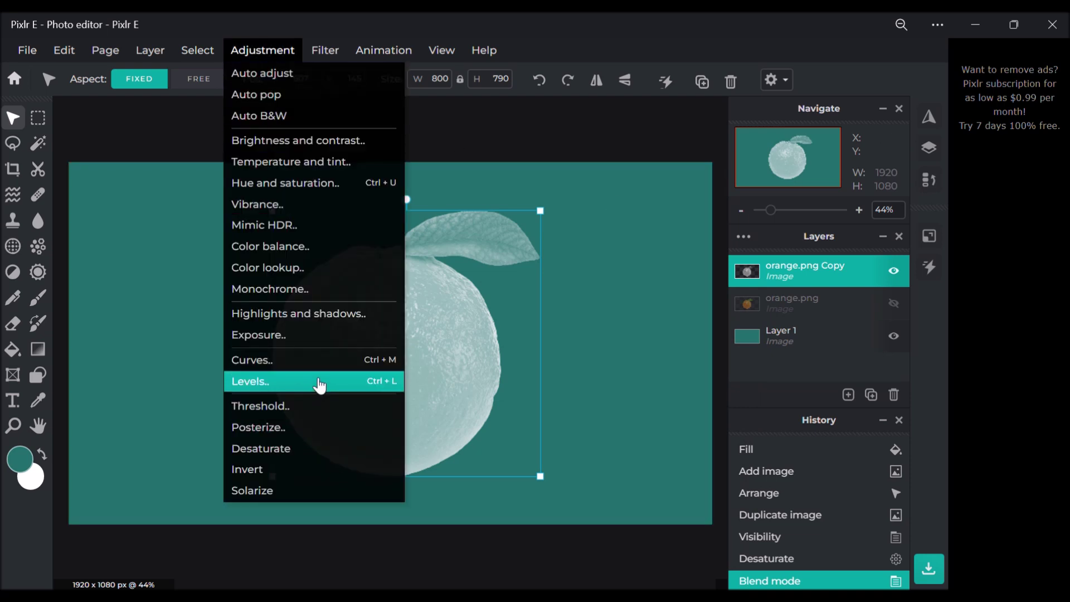
left_click(315, 384)
left_click_drag(529, 189, 731, 204)
mouse_move(707, 347)
left_mouse_down()
mouse_move(811, 347)
mouse_move(798, 347)
left_mouse_up()
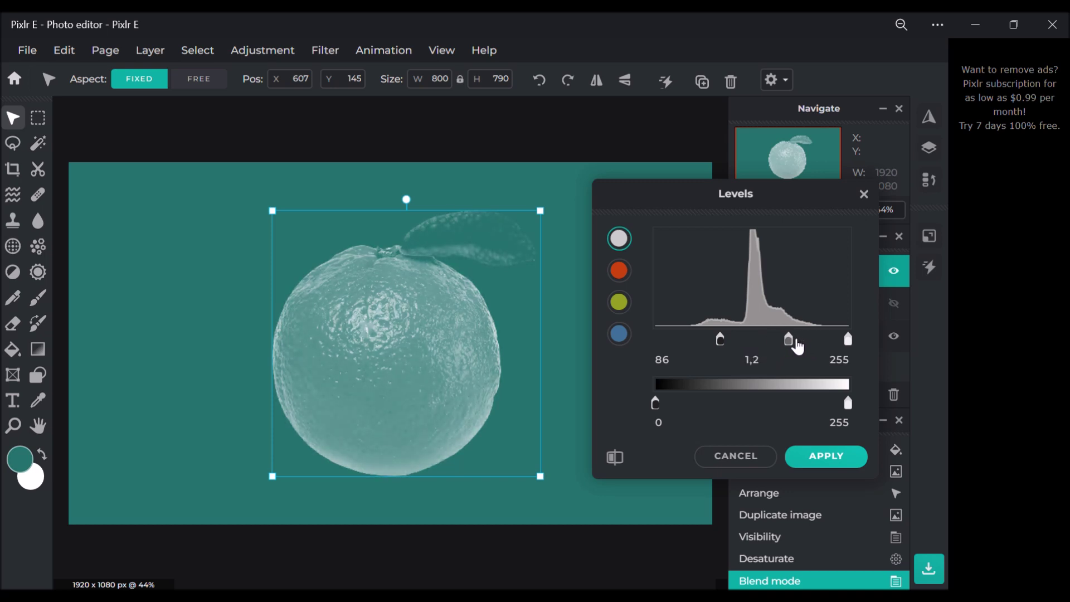
left_click_drag(729, 347, 737, 345)
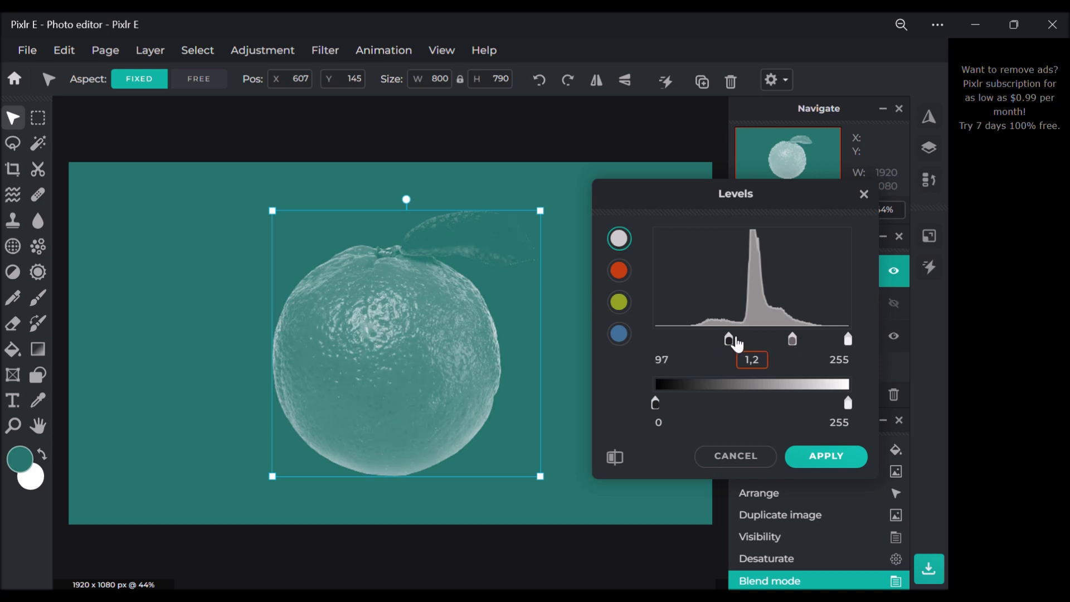
left_click(808, 462)
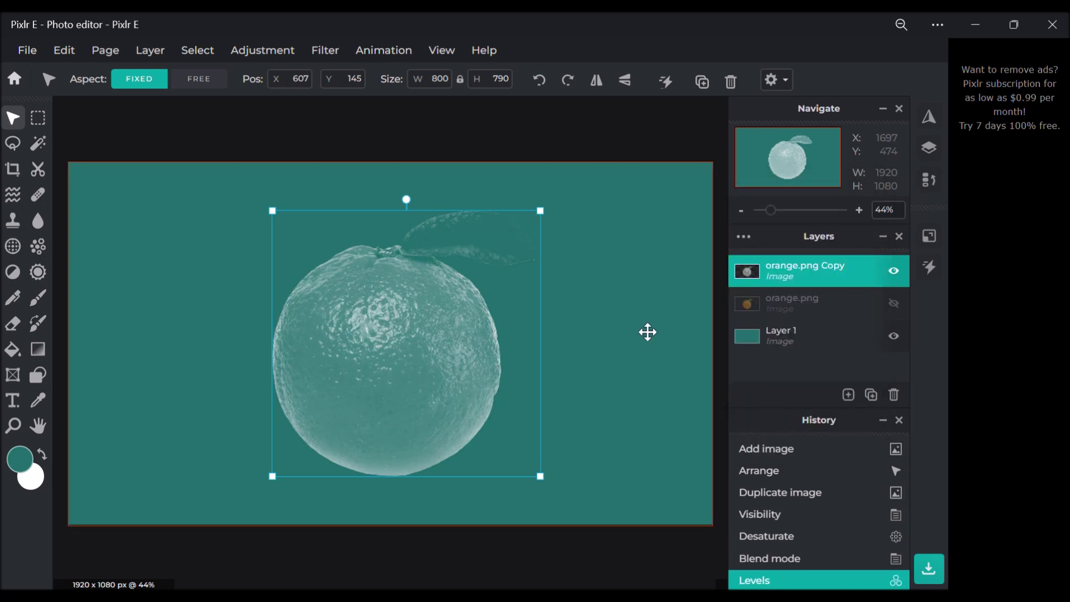
Show the original orange.png layer and mask out its upper part with an ellipse cutout in remove-from-mask mode.
left_click(894, 305)
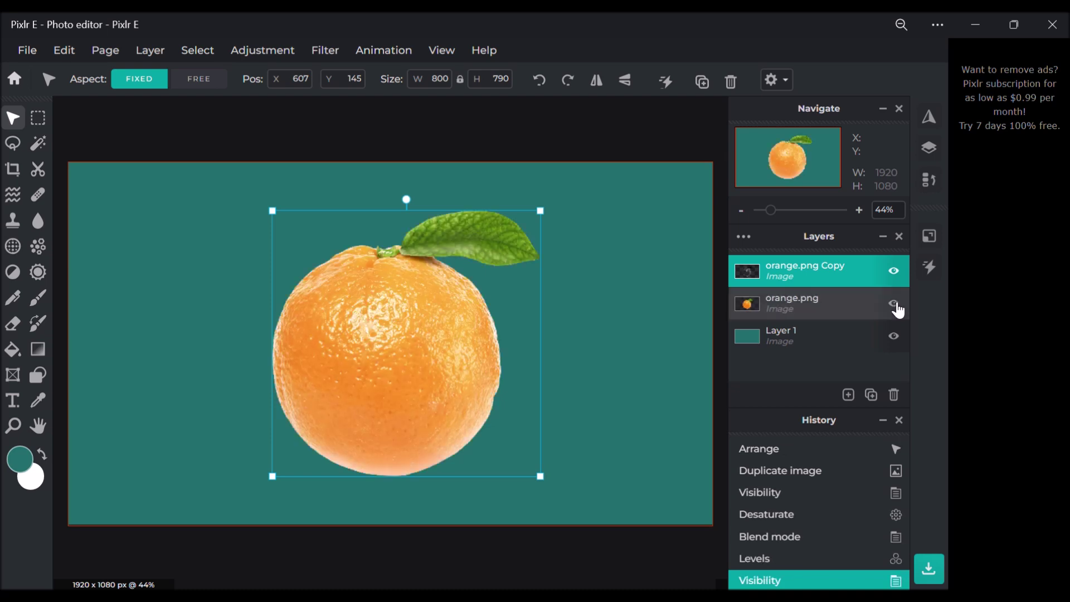
left_click(789, 301)
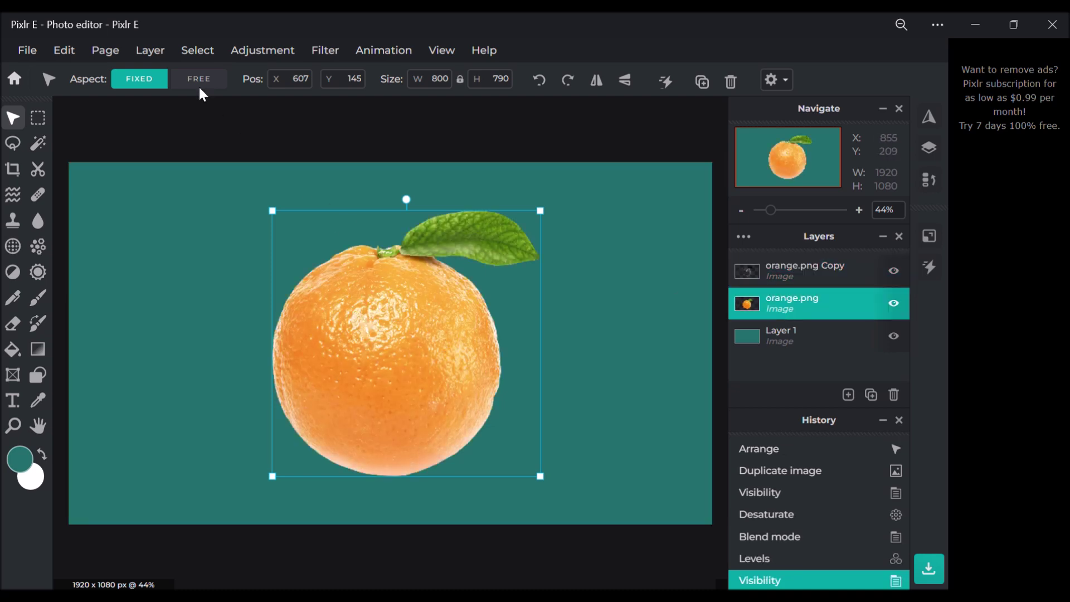
left_click(43, 176)
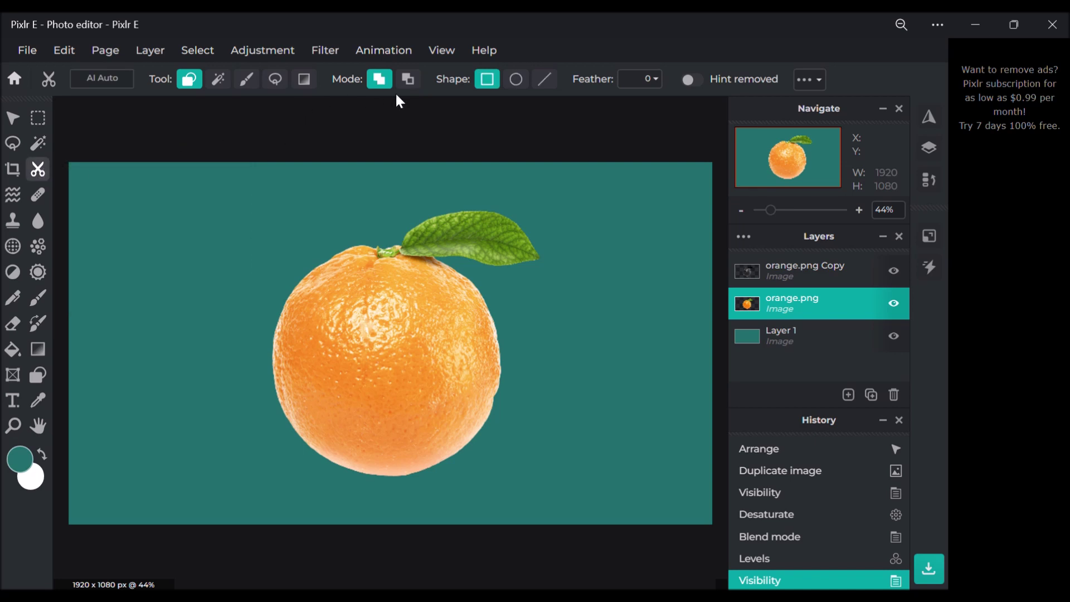
left_click(409, 80)
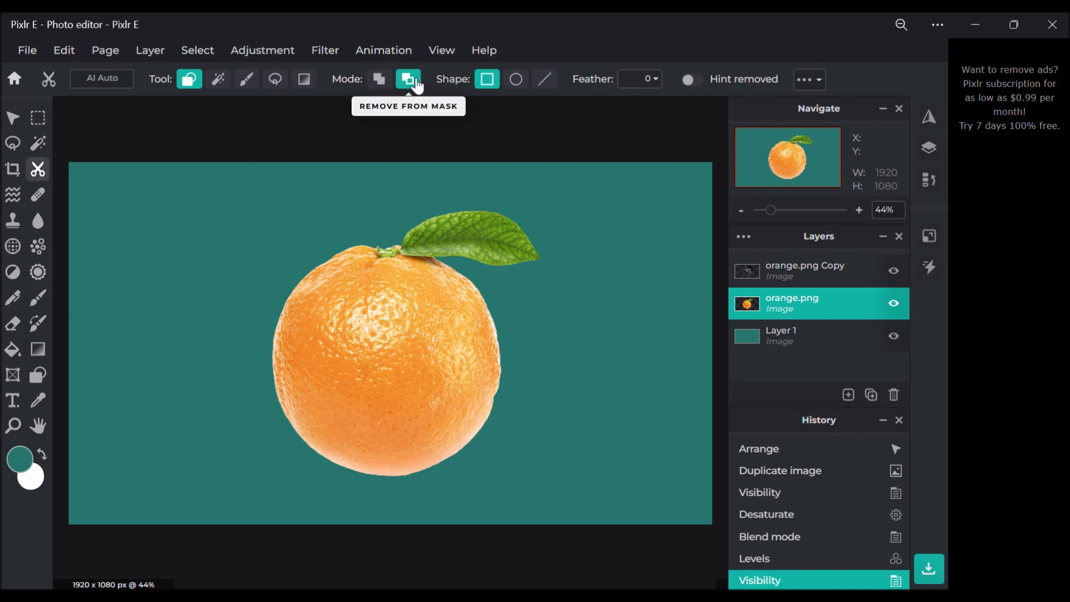
left_click(516, 82)
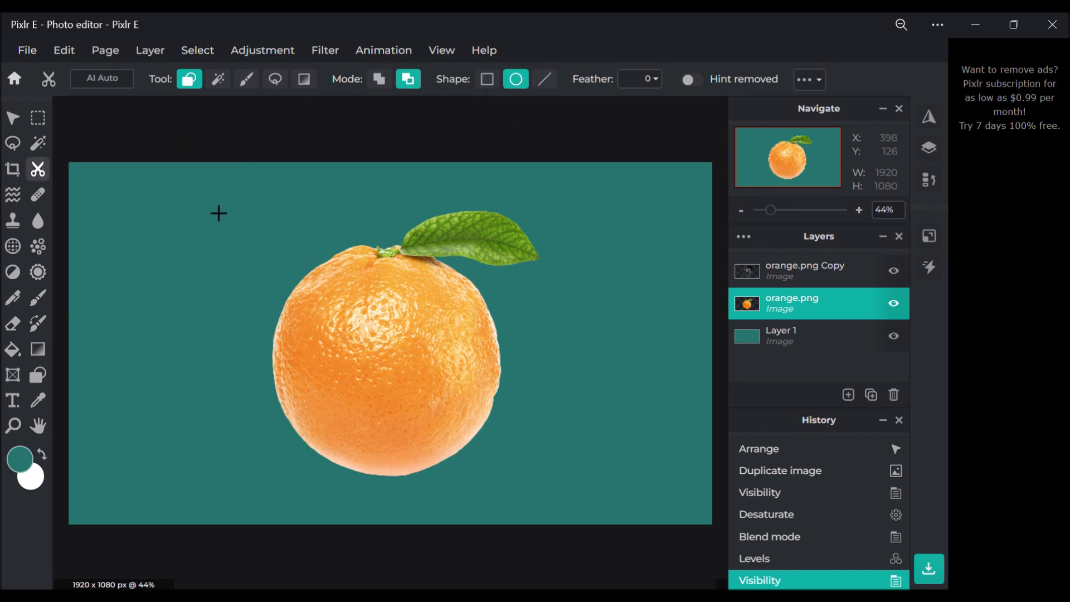
left_click_drag(529, 323, 566, 394)
left_click_drag(592, 428, 557, 422)
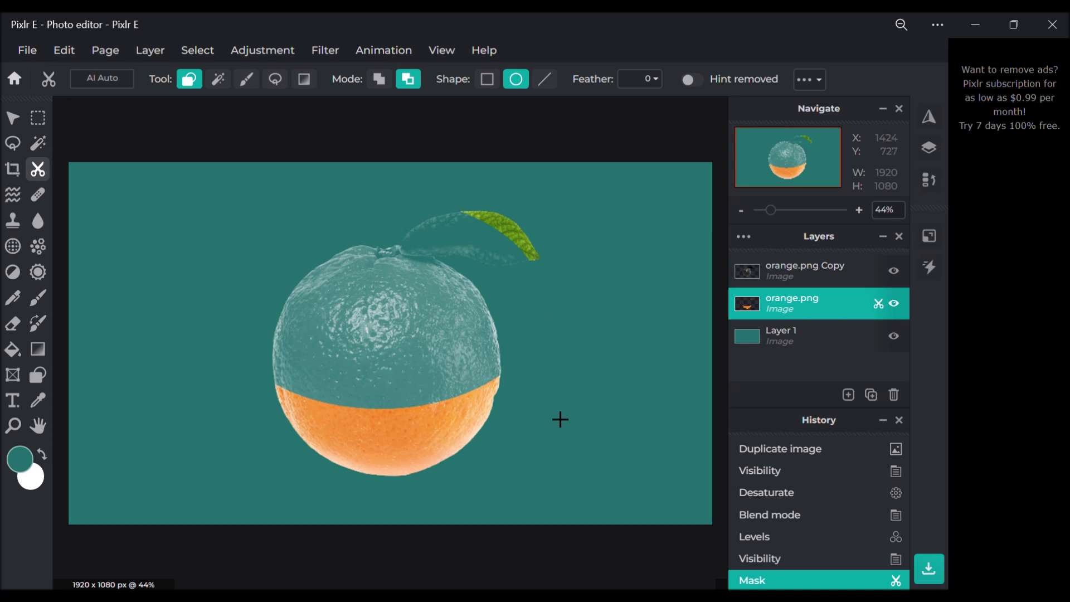
Select the orange copy layer and set the cutout tool to a hard 200 px brush that adds to the mask.
left_click(780, 282)
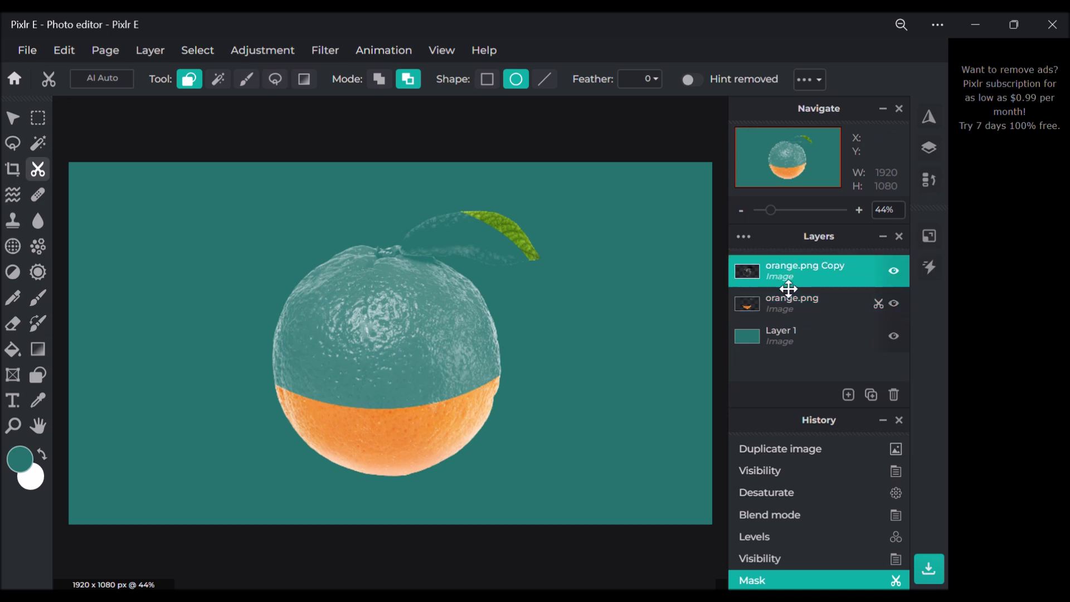
left_click(247, 79)
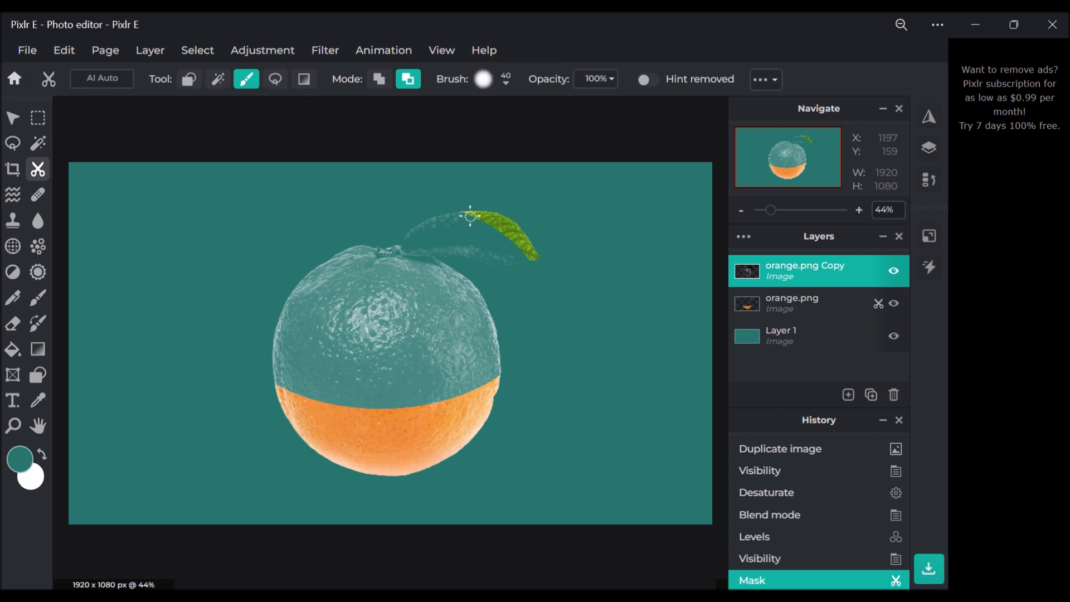
left_click(379, 79)
left_click(507, 84)
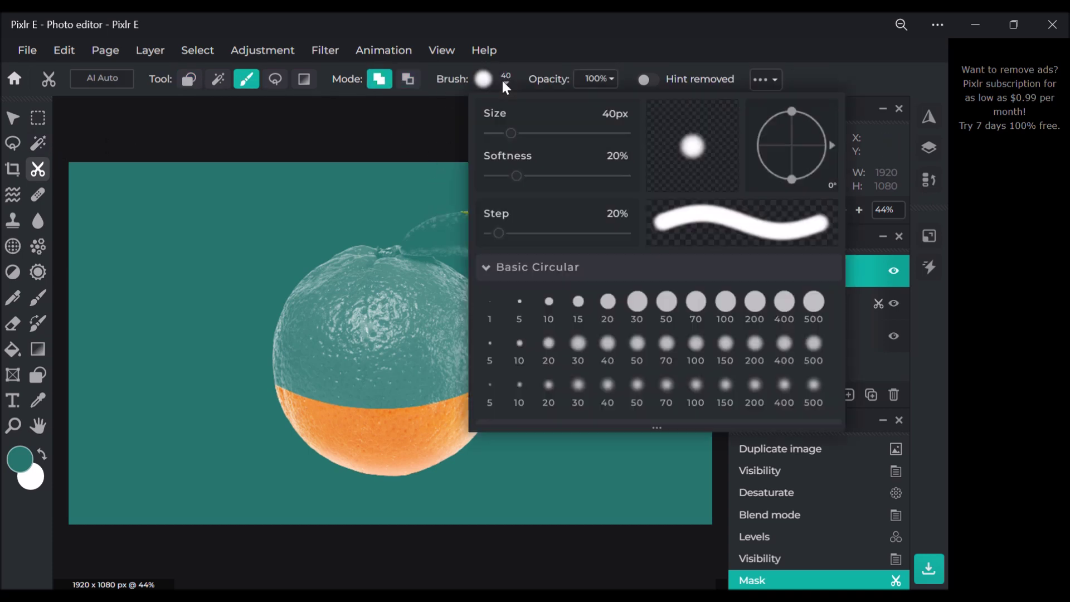
left_click(666, 304)
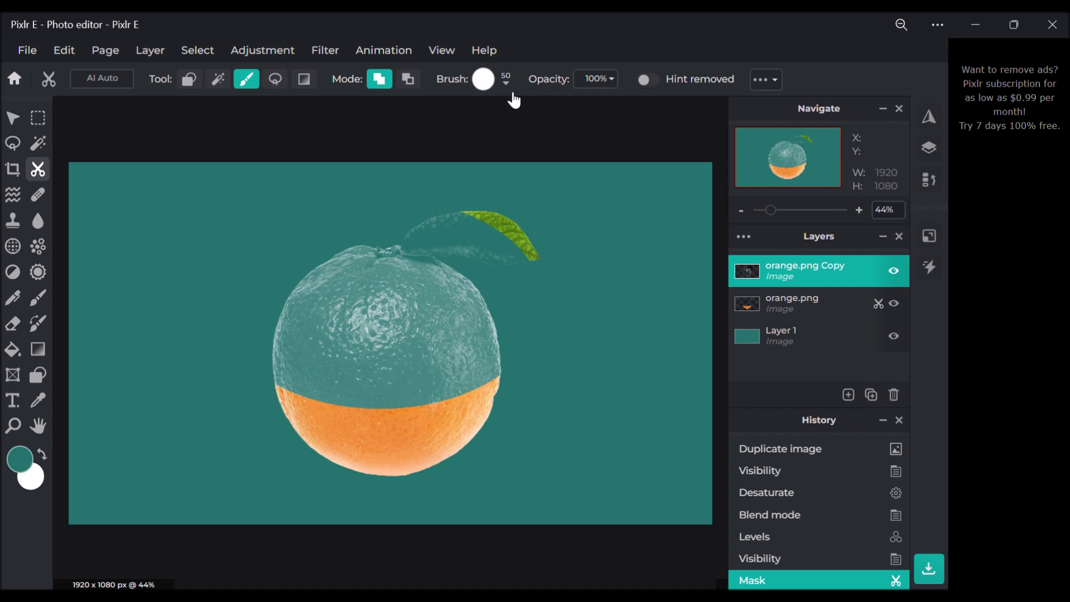
left_click(507, 85)
left_click(758, 303)
Try brushing over the leaf on the orange copy layer, and undo that mask stroke.
left_click_drag(496, 229, 511, 239)
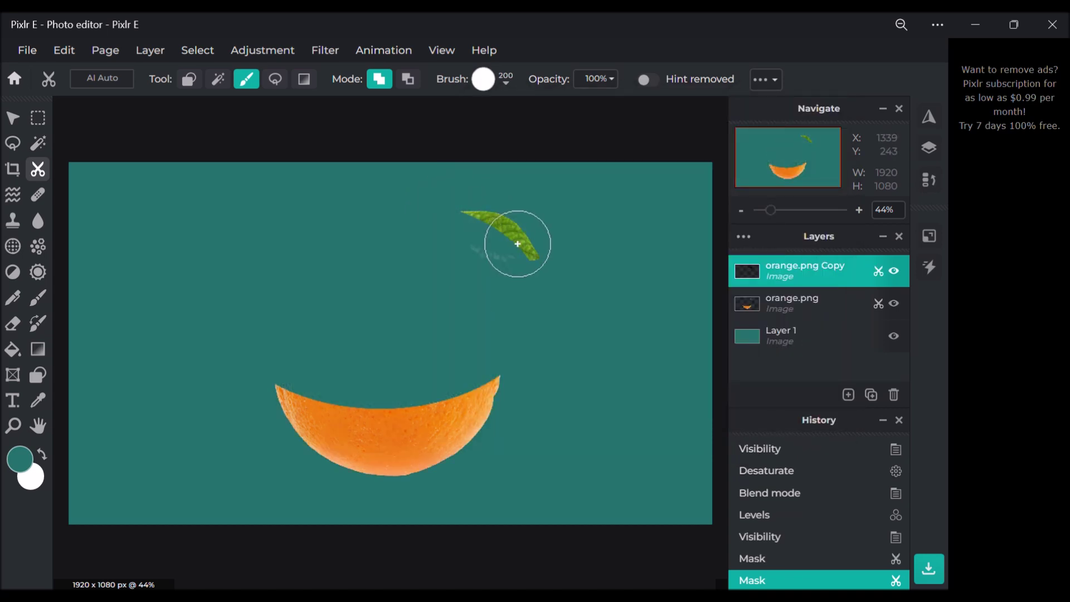
left_click(786, 557)
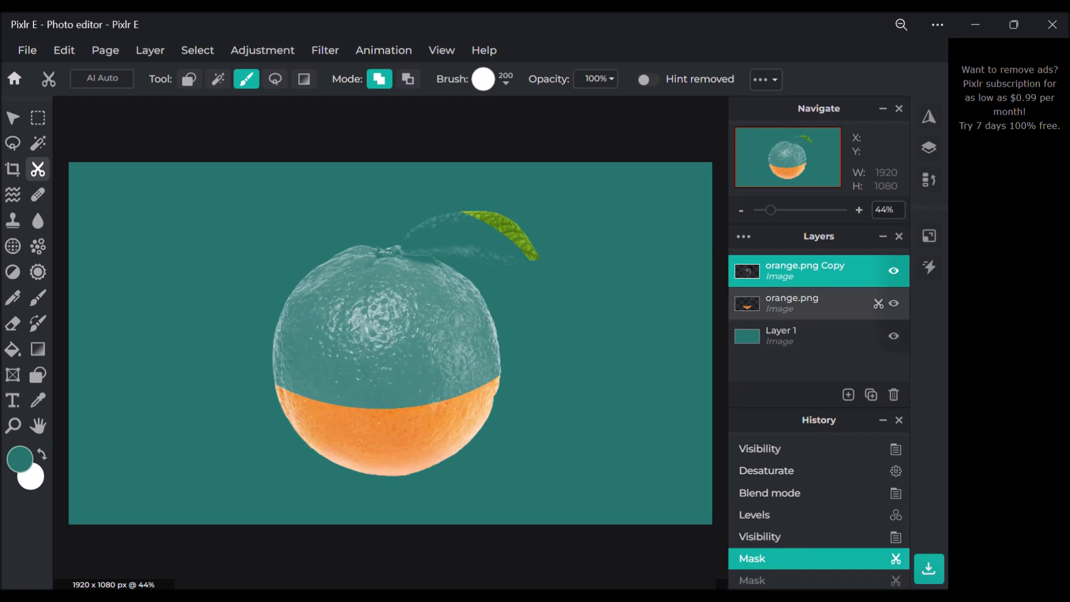
Paint the whole leaf back into the original orange.png layer's mask with a hard 70 px brush.
left_click(808, 305)
left_click_drag(461, 222, 520, 249)
left_click_drag(410, 222, 496, 234)
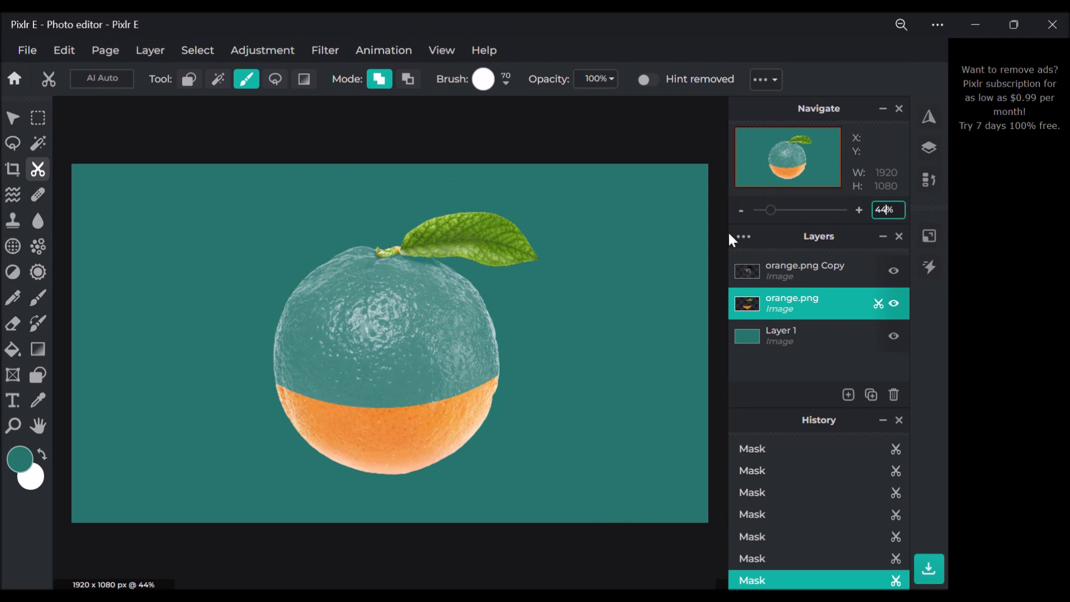
Select the orange copy layer and hide and show it again to check its effect.
left_click(778, 277)
left_click(894, 270)
left_click(894, 271)
Add the fruit-1234657_1280 orange slice image as a layer and scale it to about 837 × 852 px over the orange.
left_click(150, 50)
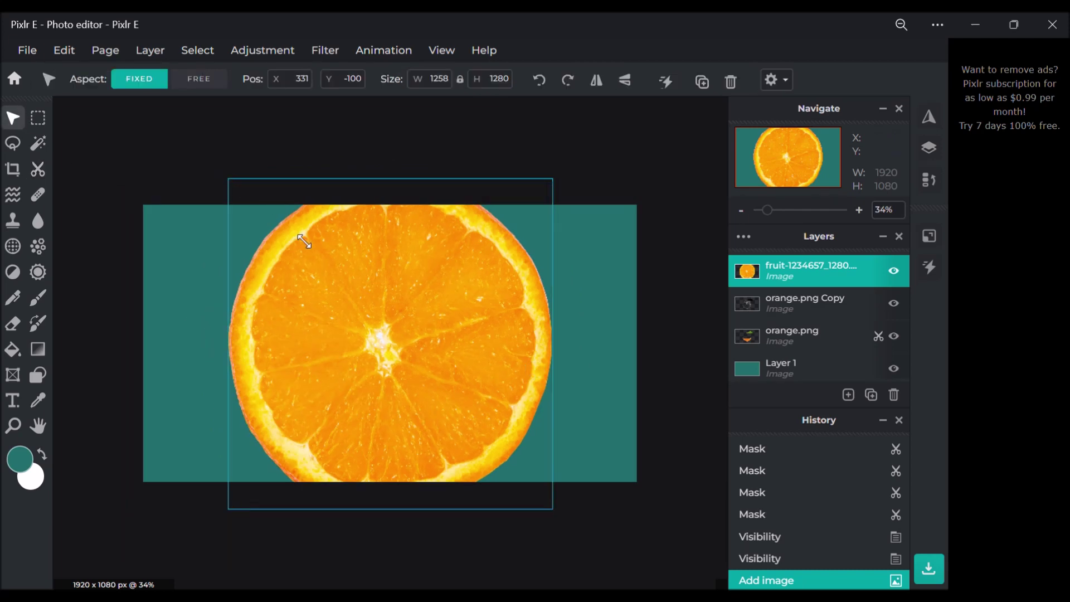
left_click_drag(304, 241, 317, 236)
left_click_drag(434, 317, 372, 313)
left_click_drag(277, 236, 295, 252)
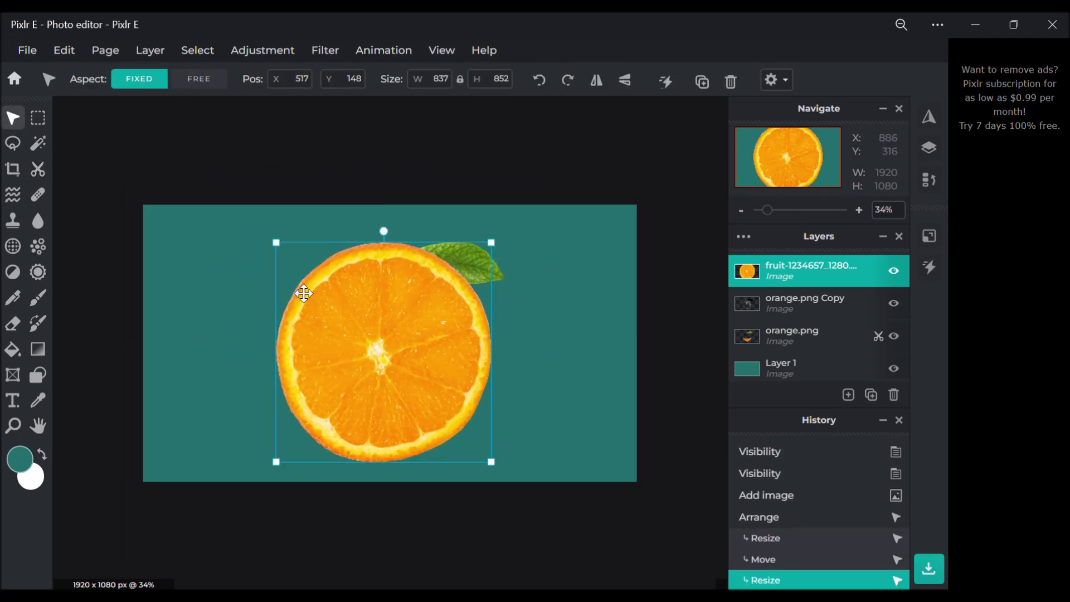
Free distort the orange slice into a flat ellipse and fit it onto the cut edge of the solid lower half.
scroll(304, 293, "up", 2)
left_click(64, 50)
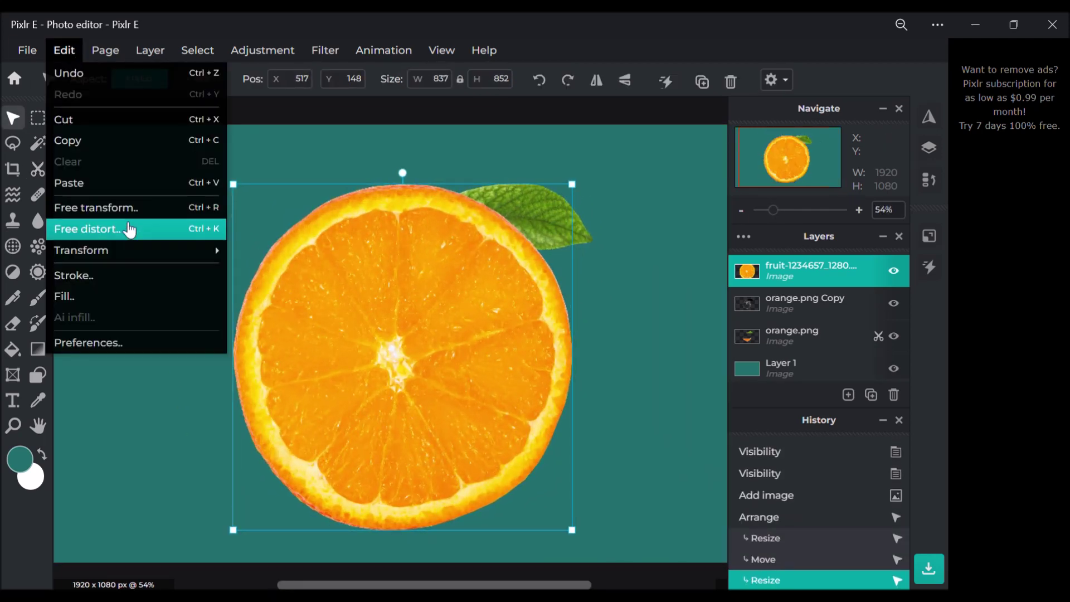
left_click(126, 228)
left_click_drag(580, 192, 576, 404)
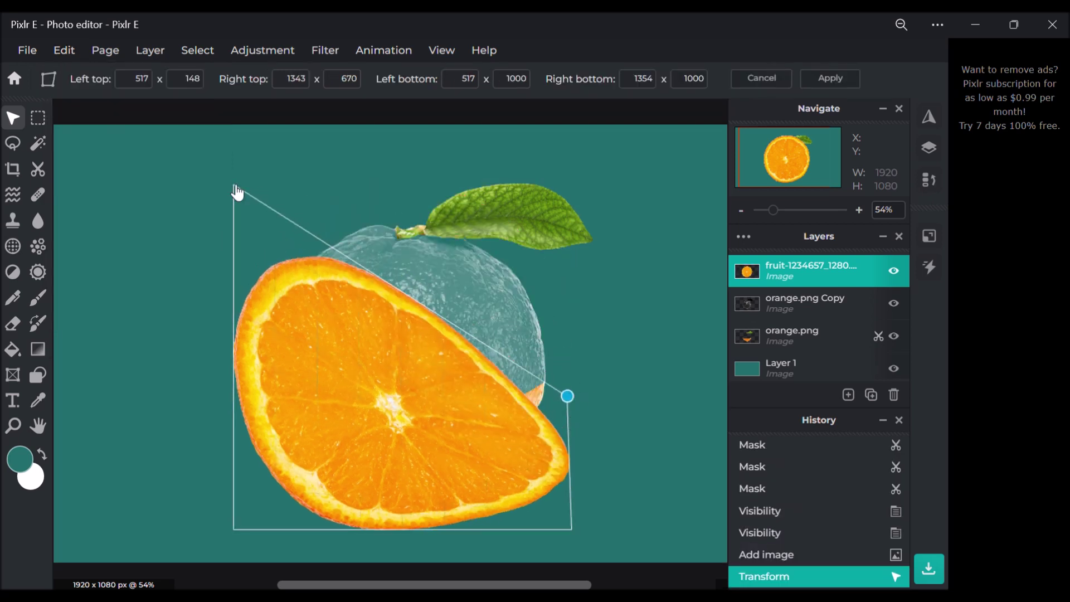
left_click_drag(237, 191, 306, 479)
left_click_drag(567, 402, 549, 472)
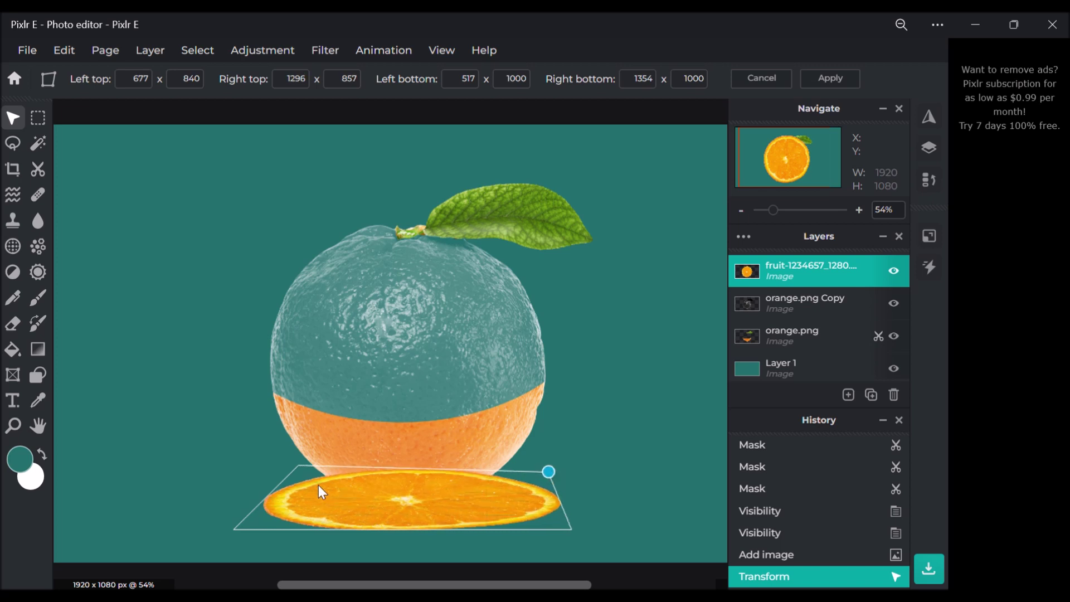
left_click_drag(413, 509, 411, 392)
left_click_drag(229, 414, 253, 418)
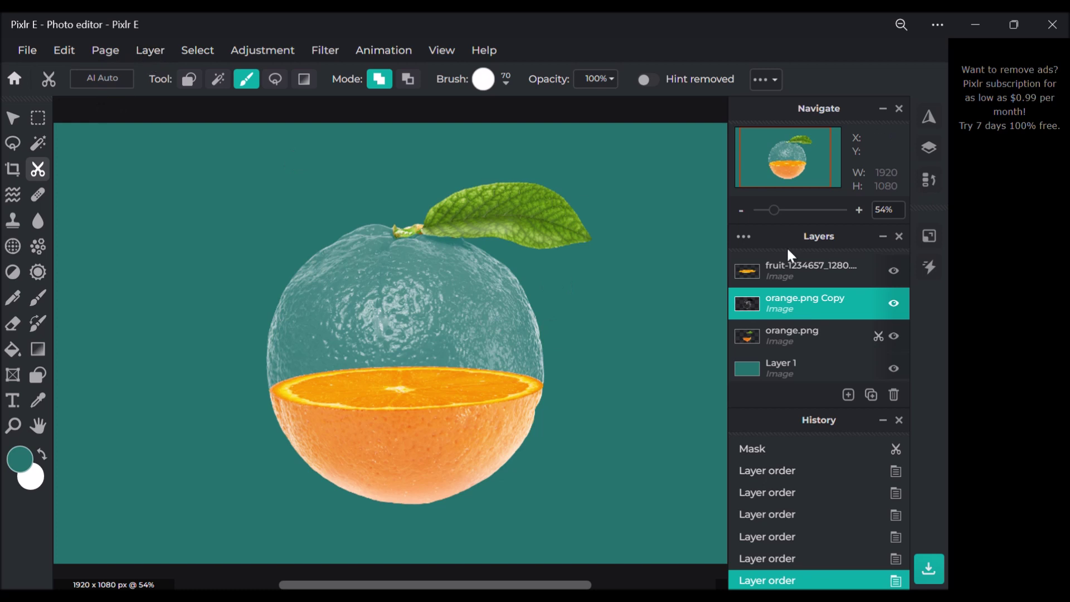
Add the blue butterfly image as a new layer above the orange slice layer.
left_click(783, 273)
left_click(150, 50)
left_click(192, 113)
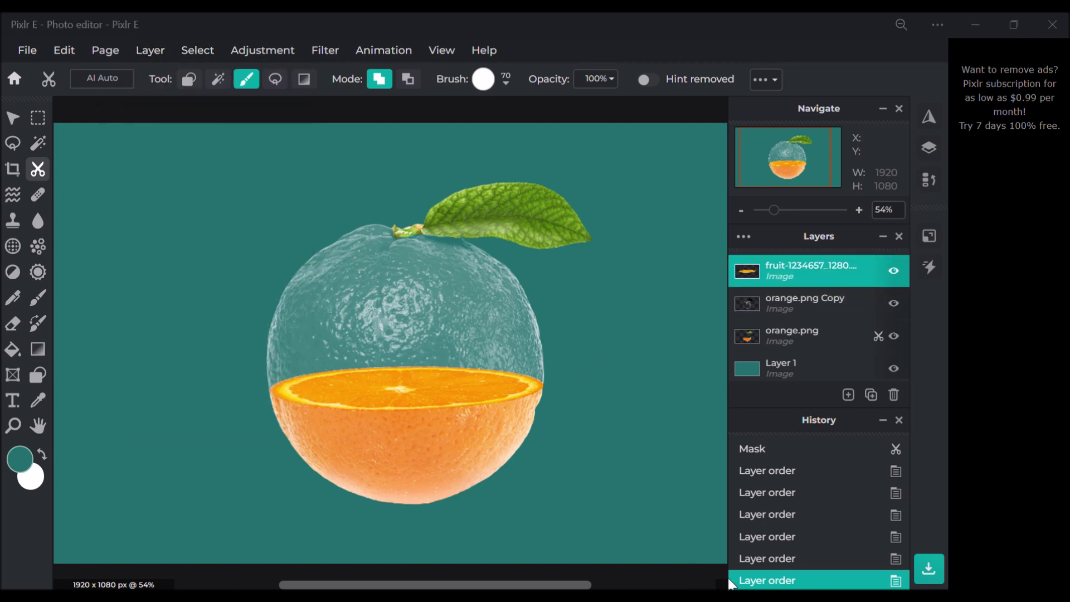
key("Return")
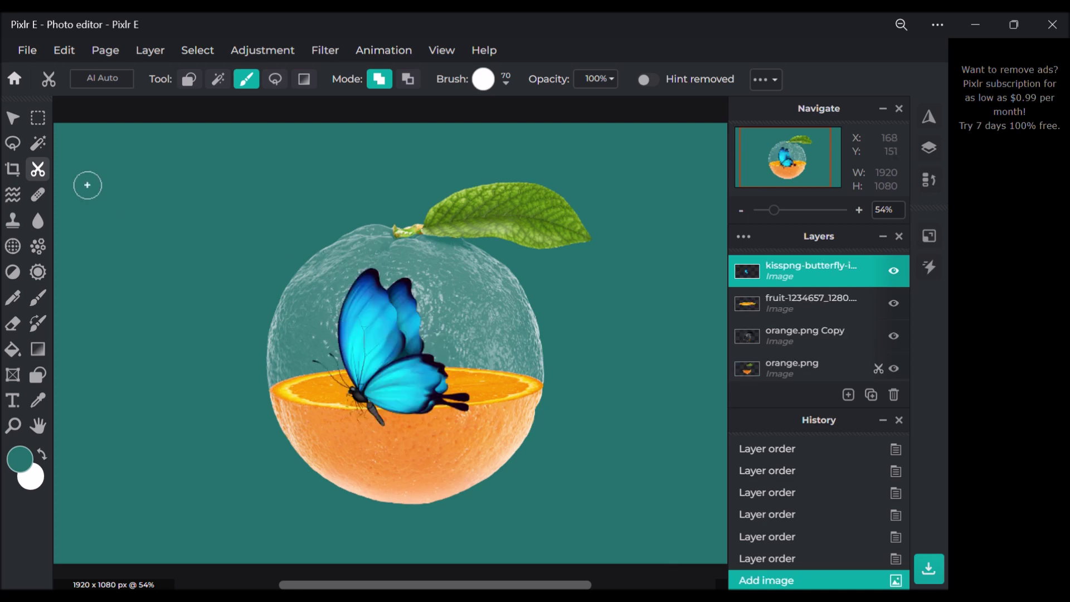
Move the butterfly toward the middle of the glass orange and scale it to about 287 × 318 px.
left_click(12, 117)
left_click_drag(389, 351, 416, 329)
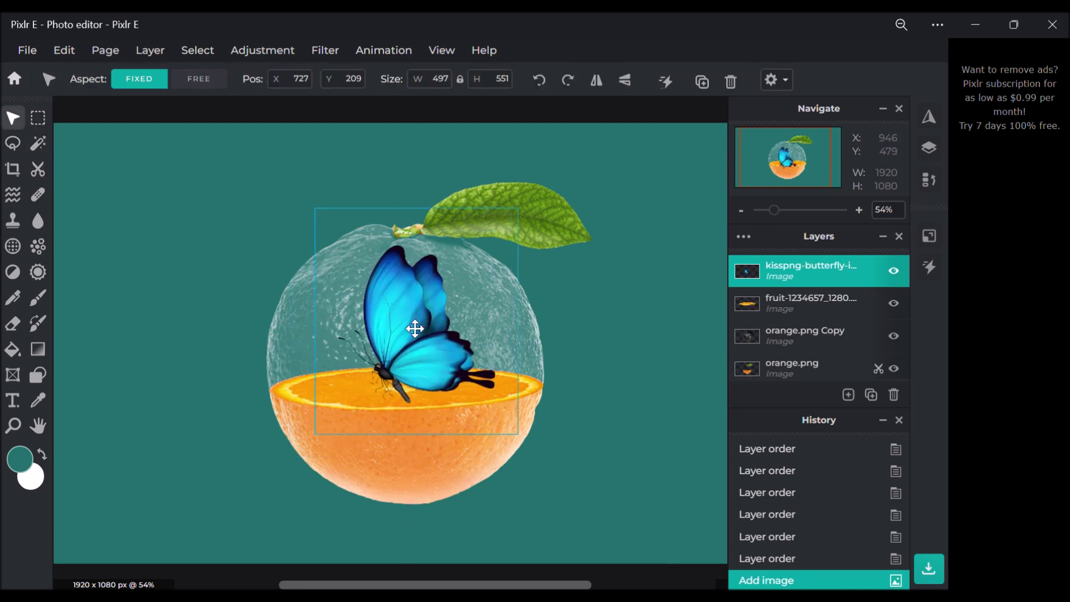
left_click_drag(320, 214, 391, 311)
Place the butterfly inside the transparent upper half, just above the slice, and tilt it slightly counterclockwise.
scroll(296, 301, "up", 3)
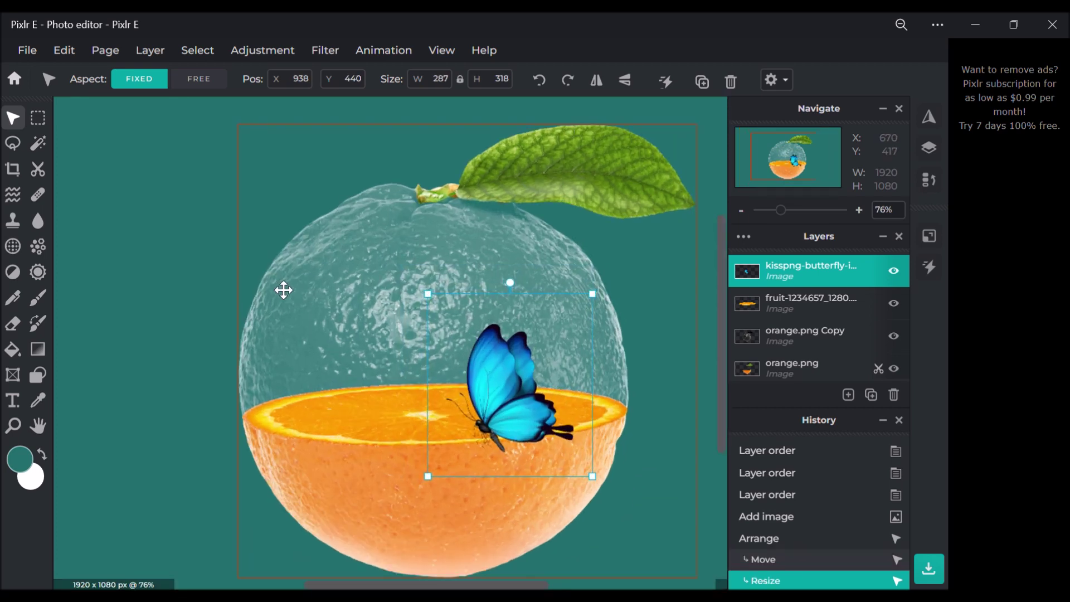
scroll(284, 290, "up", 1)
left_click_drag(509, 366, 458, 315)
left_click_drag(456, 212, 454, 212)
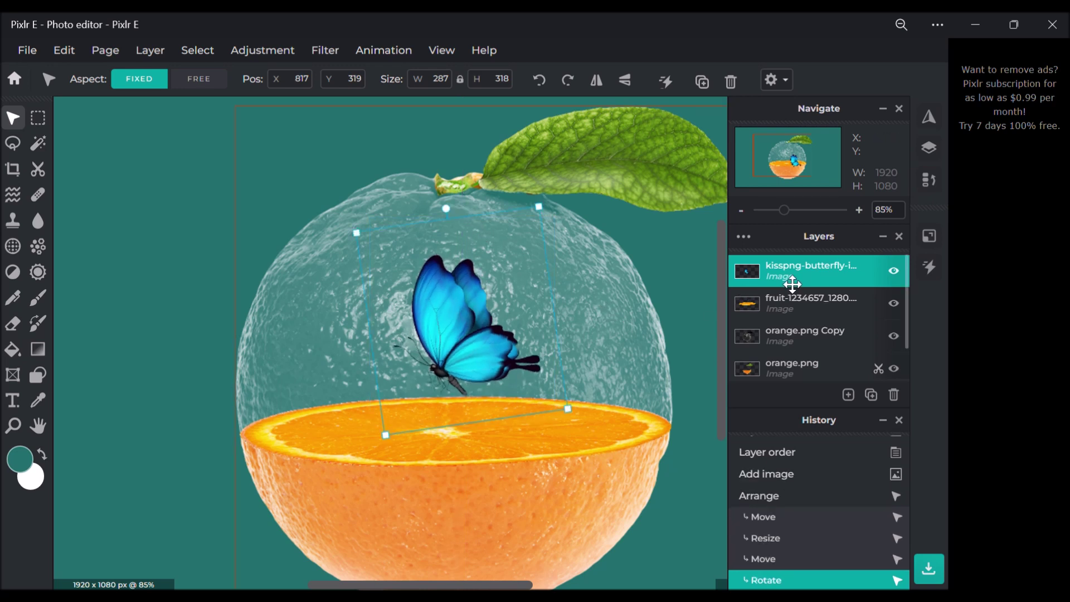
Move the orange.png Copy layer above the butterfly layer so the glass texture covers the butterfly.
left_click_drag(791, 341, 807, 276)
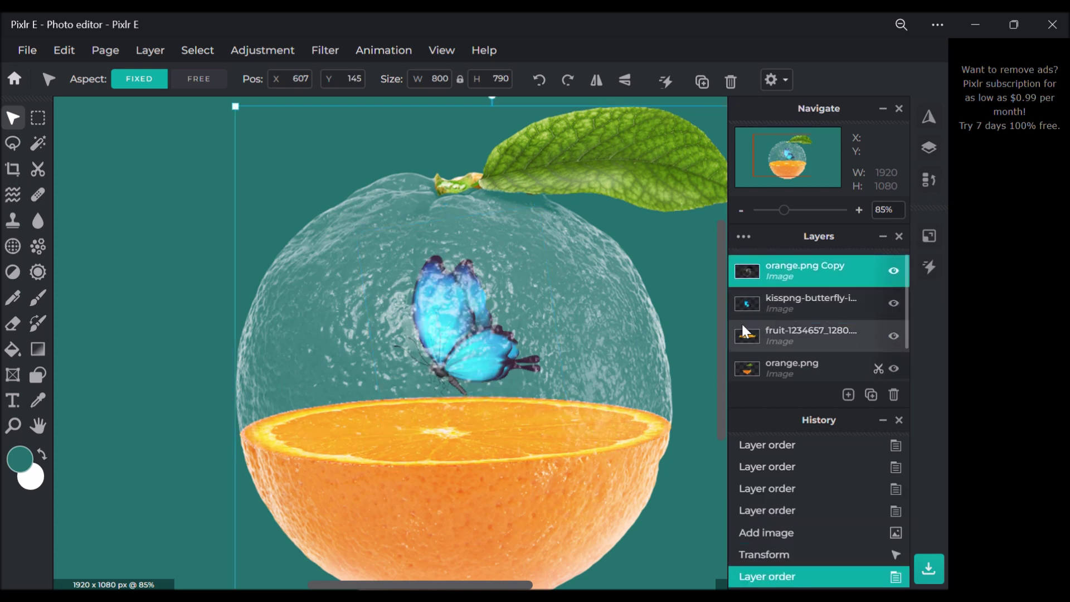
scroll(722, 357, "down", 2)
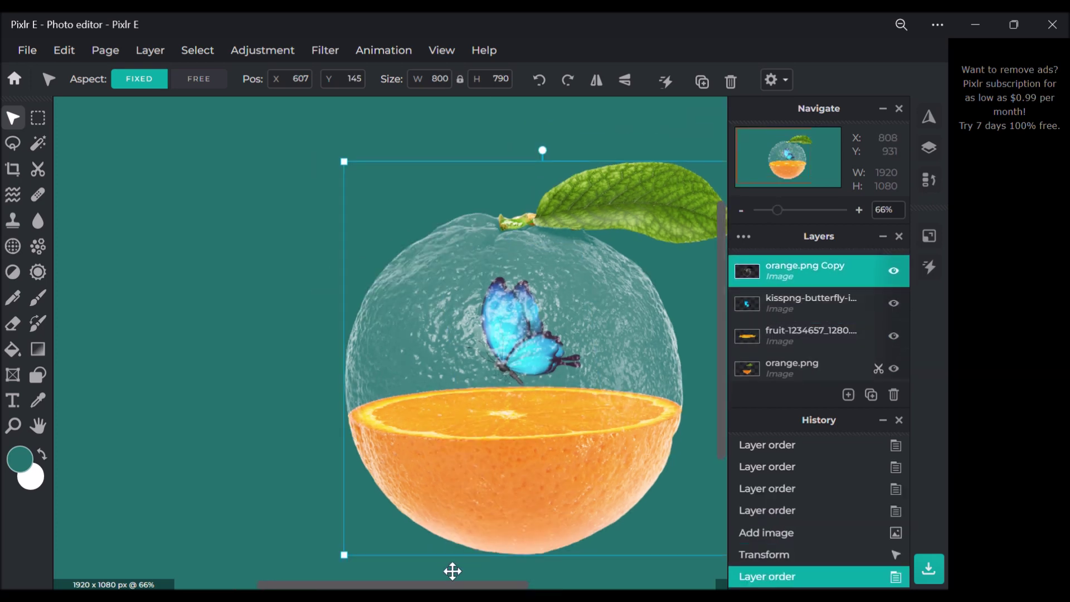
scroll(650, 437, "down", 1)
scroll(754, 365, "down", 1)
scroll(707, 425, "down", 1)
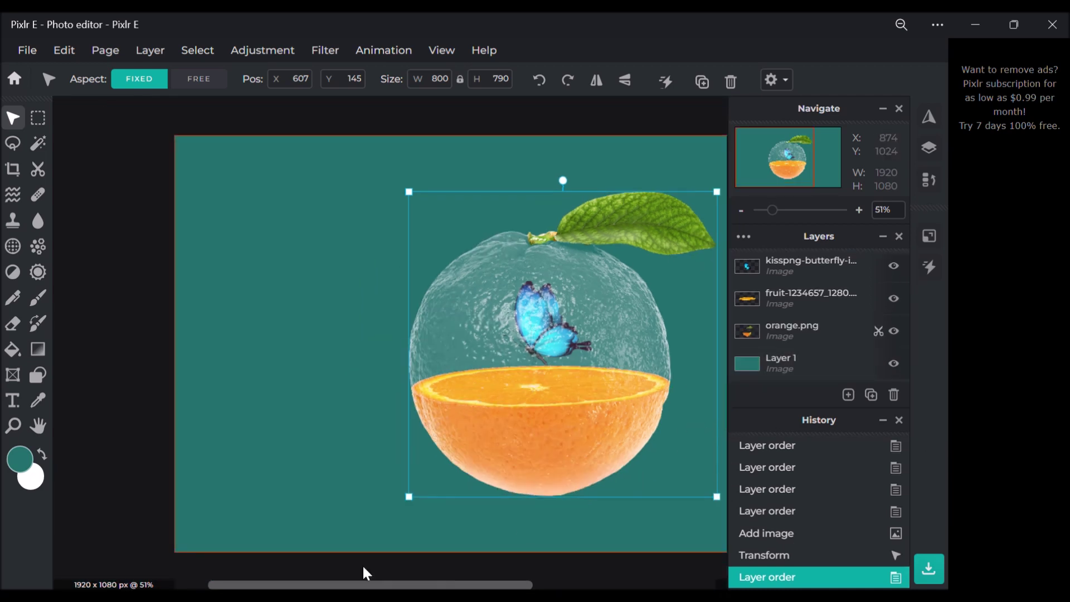
left_click_drag(394, 578, 425, 588)
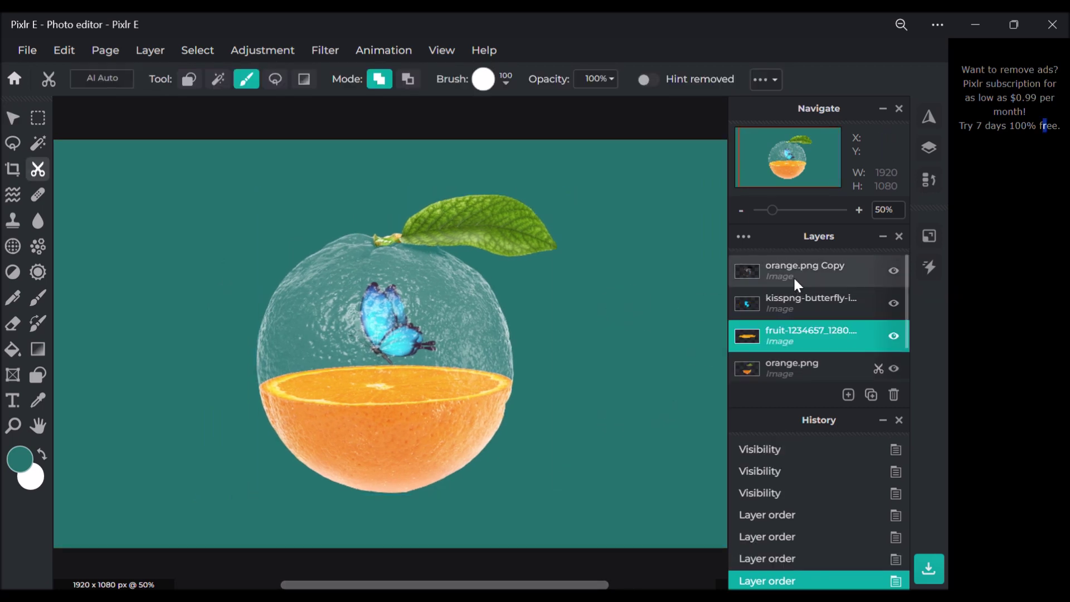
Merge the orange slice layer down into orange.png and move the merged layer to the top of the layer stack.
left_click(793, 276)
left_click(808, 324)
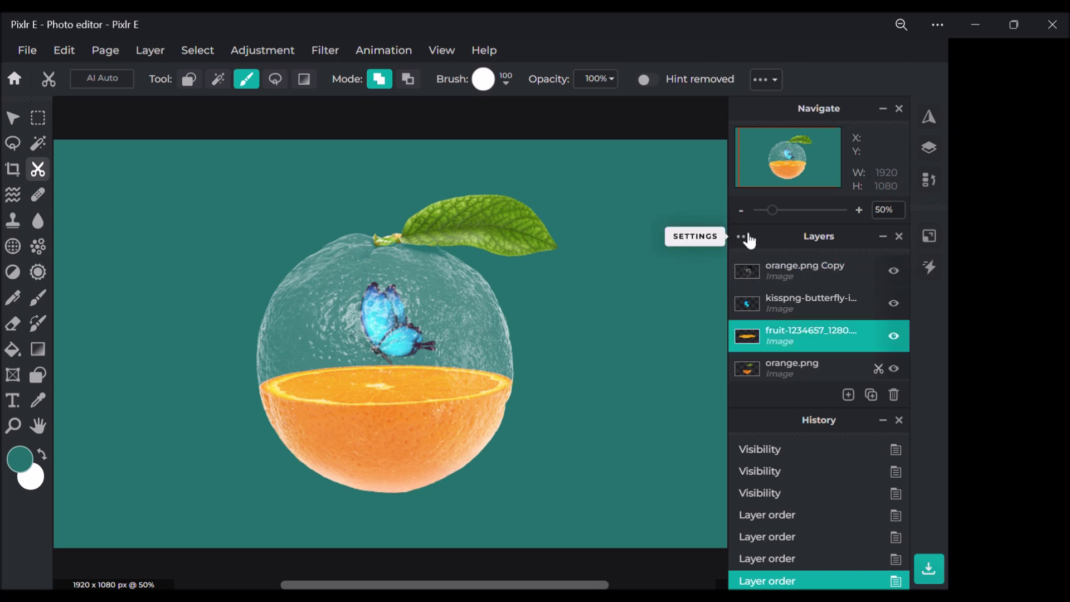
left_click(745, 236)
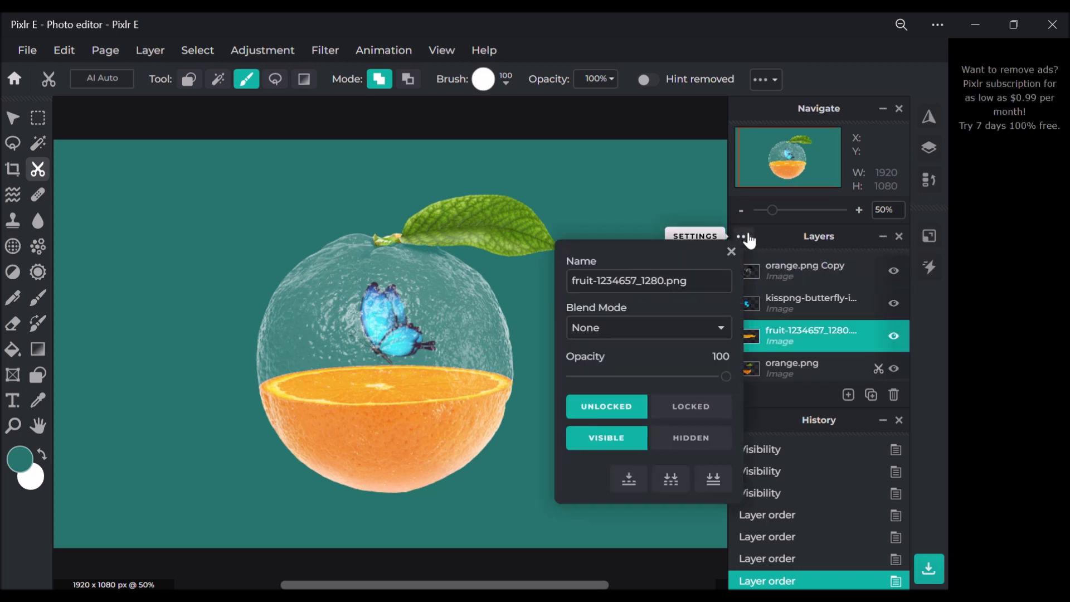
left_click(629, 479)
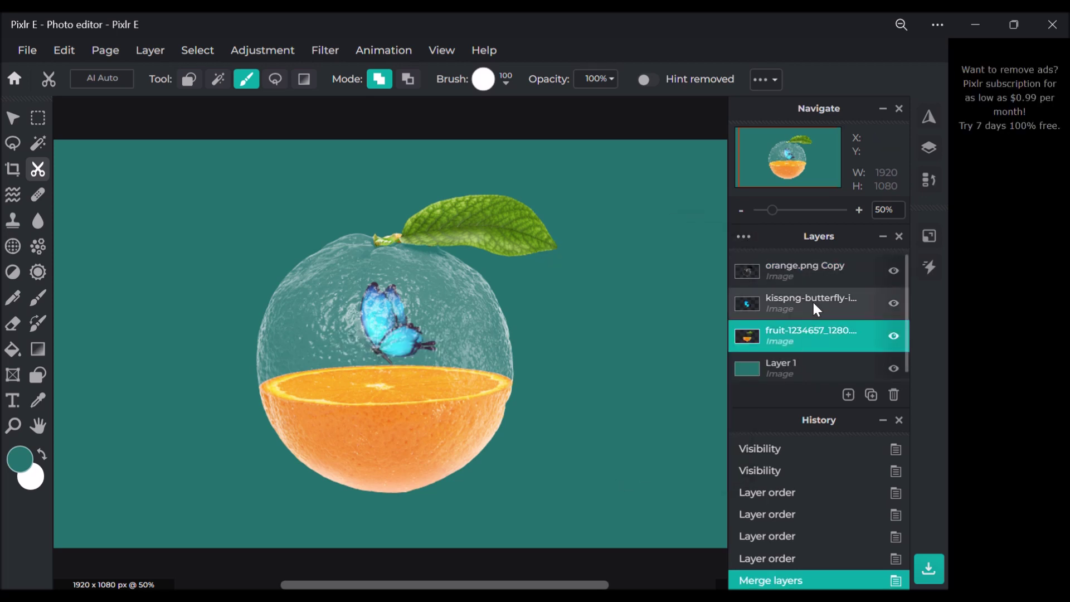
left_click_drag(793, 342, 805, 281)
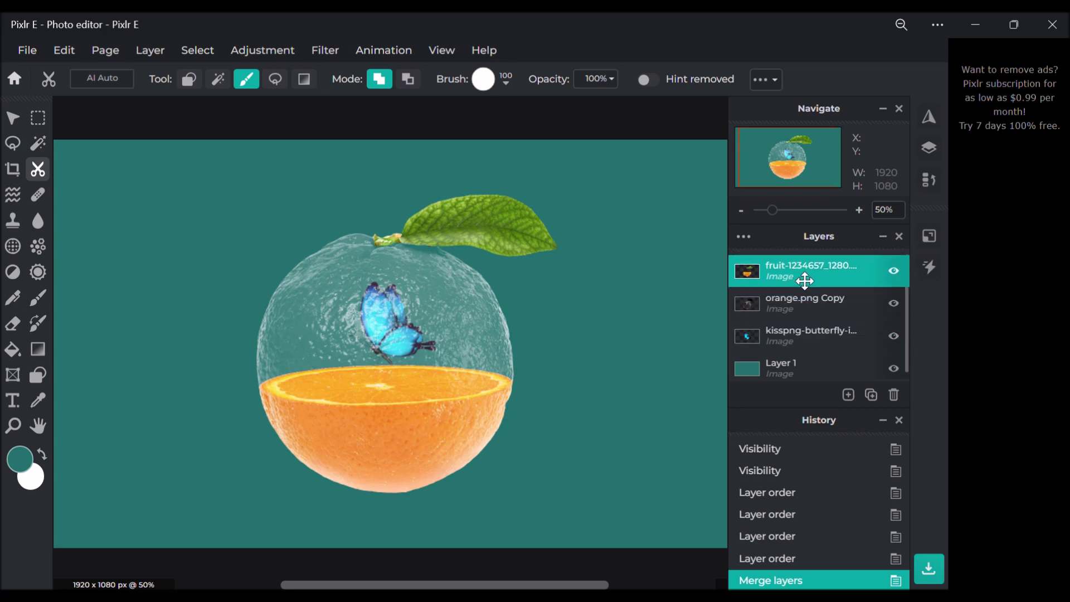
scroll(339, 340, "up", 2)
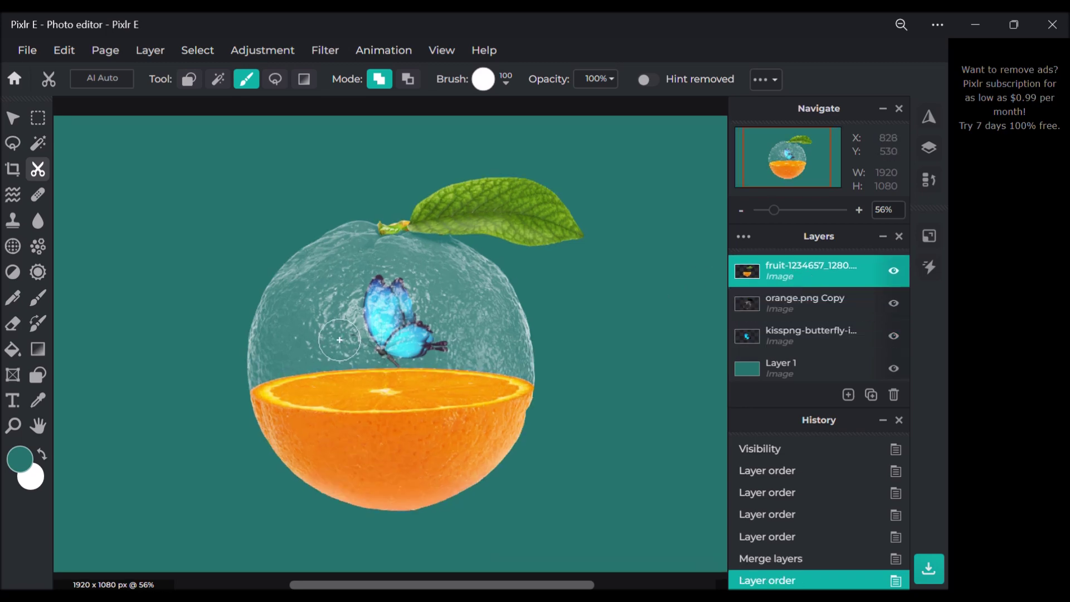